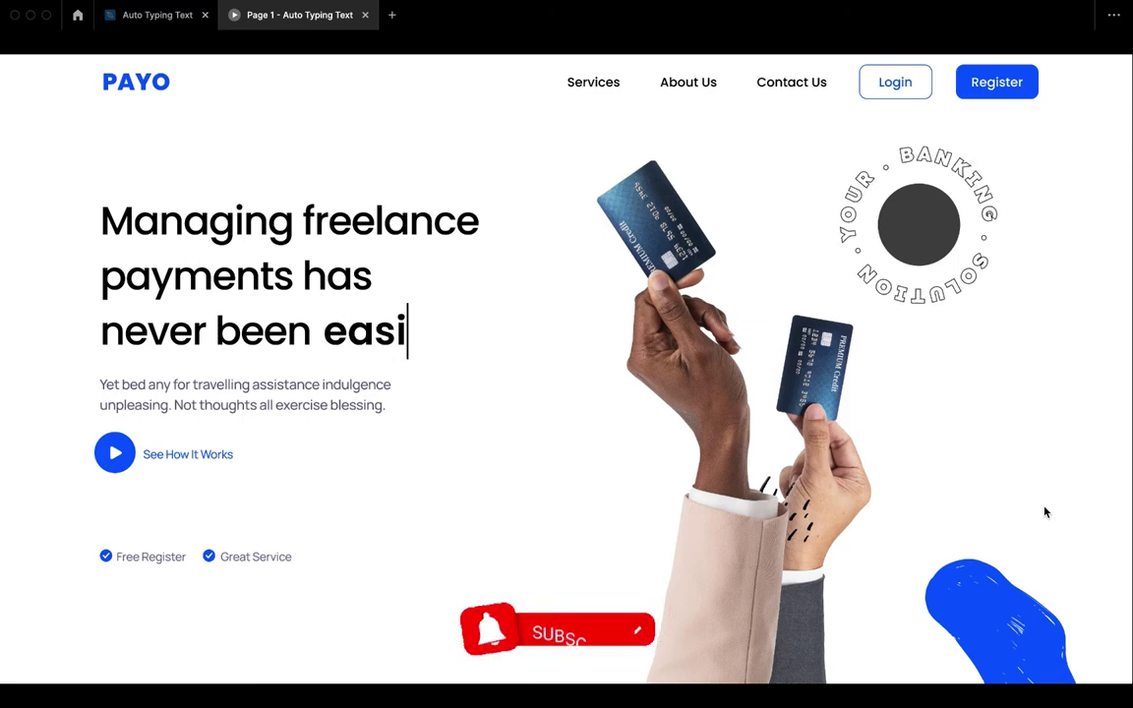
Close the 'Page 1 - Auto Typing Text' prototype preview tab to get back to the editor
key("super+w")
Paste 'YOUR ONE STOP BANKING SOLUTION' as a new text layer below the header, in Poppins SemiBold 24
scroll(780, 254, "up", 5)
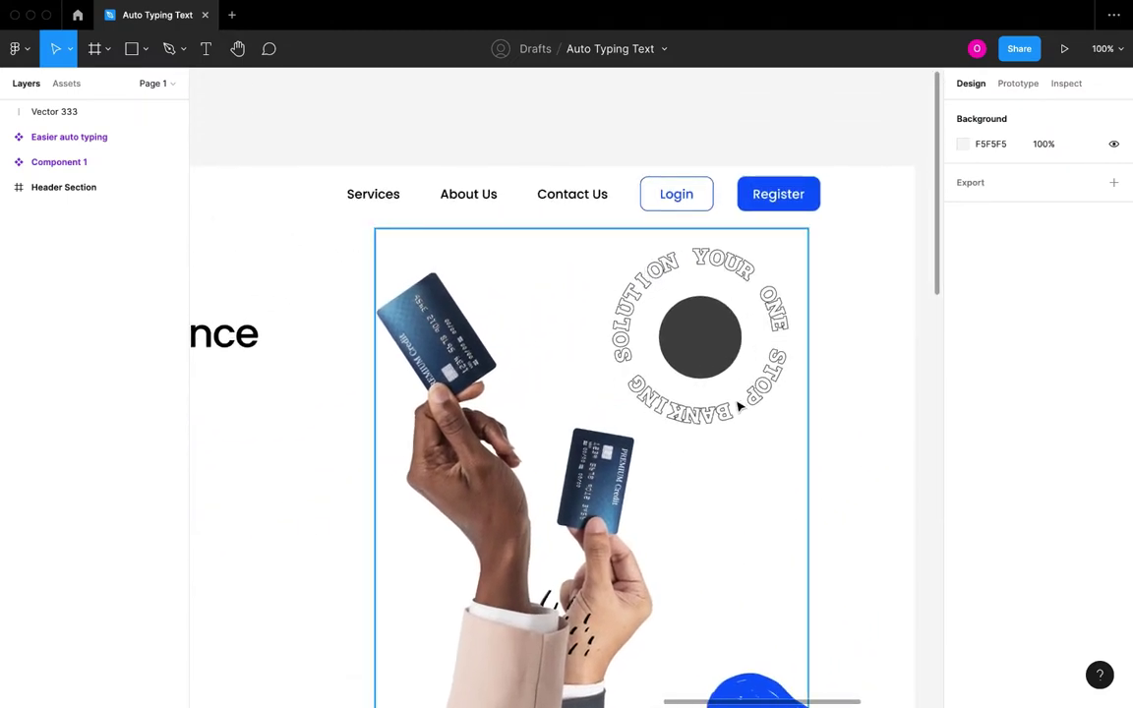
scroll(739, 408, "down", 10)
scroll(644, 407, "up", 5)
scroll(644, 409, "up", 5)
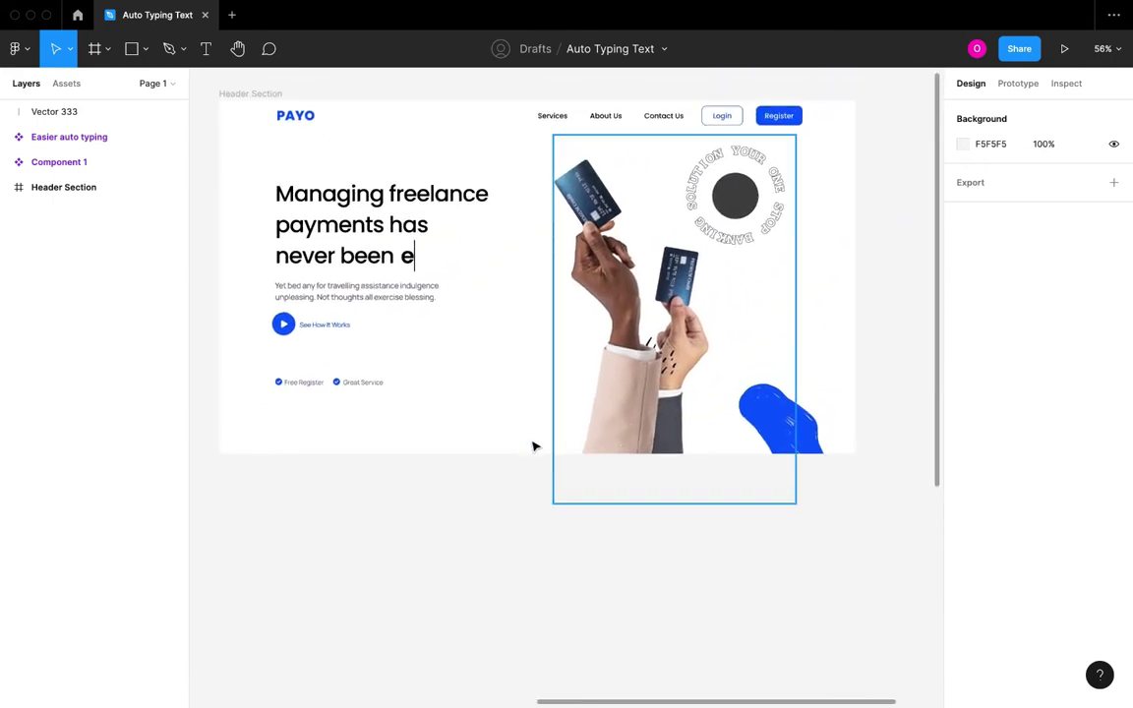
key("t")
left_click(428, 532)
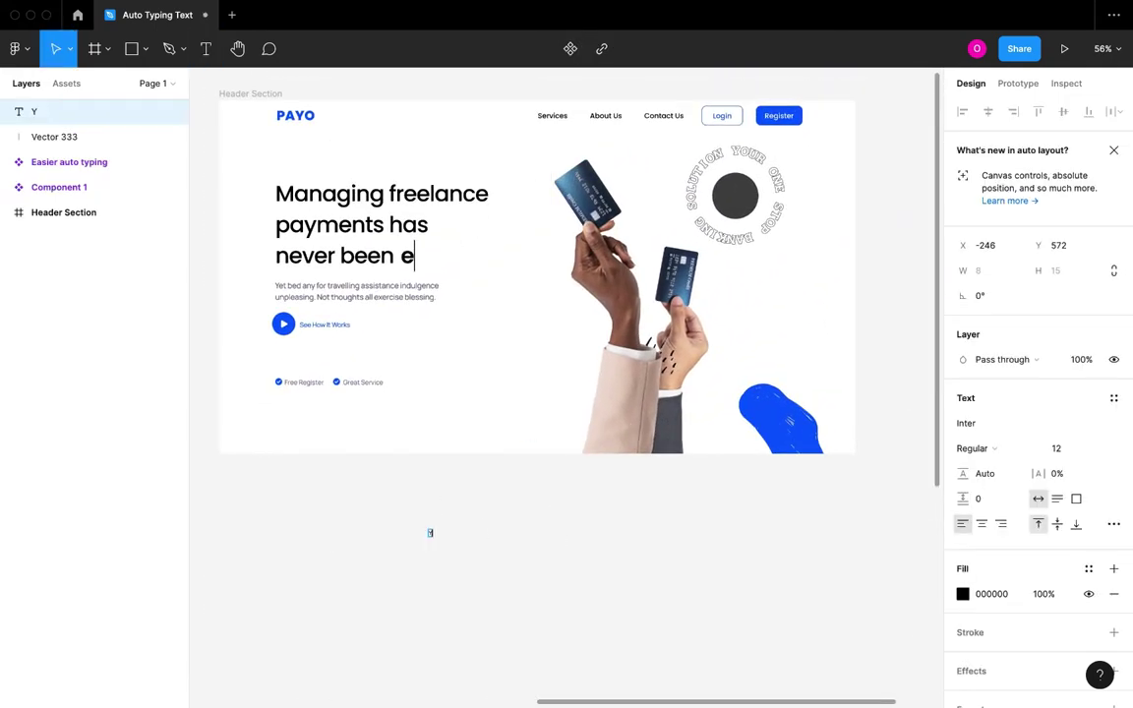
type("YOUR ONE STOP BANKING SOLUTION")
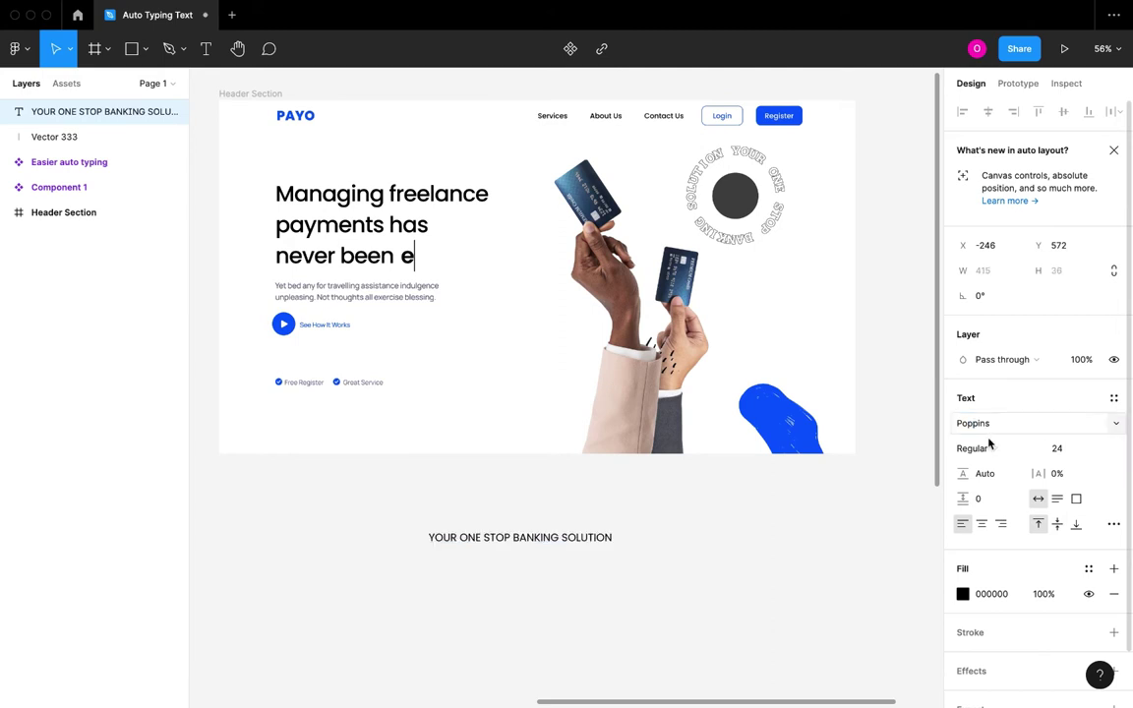
left_click(974, 448)
left_click(984, 486)
key("Return")
key("Escape")
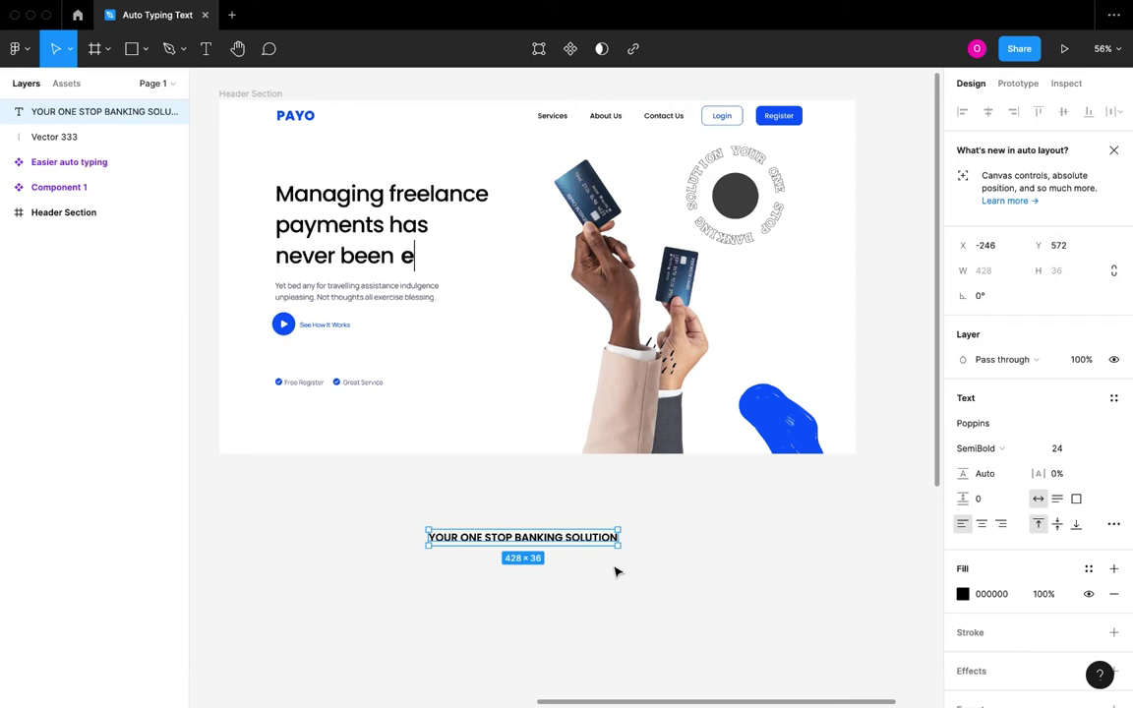
Install the arc plugin from the Community plugins, then go back to the Auto Typing Text file
right_click(616, 508)
mouse_move(682, 636)
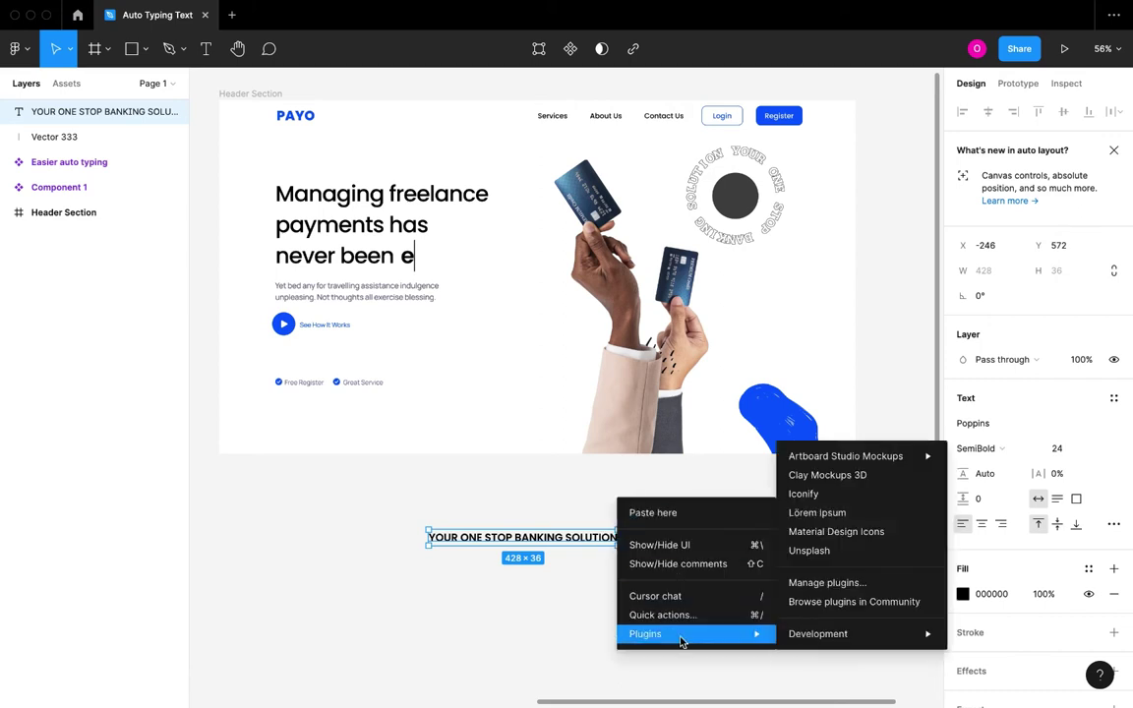
left_click(834, 603)
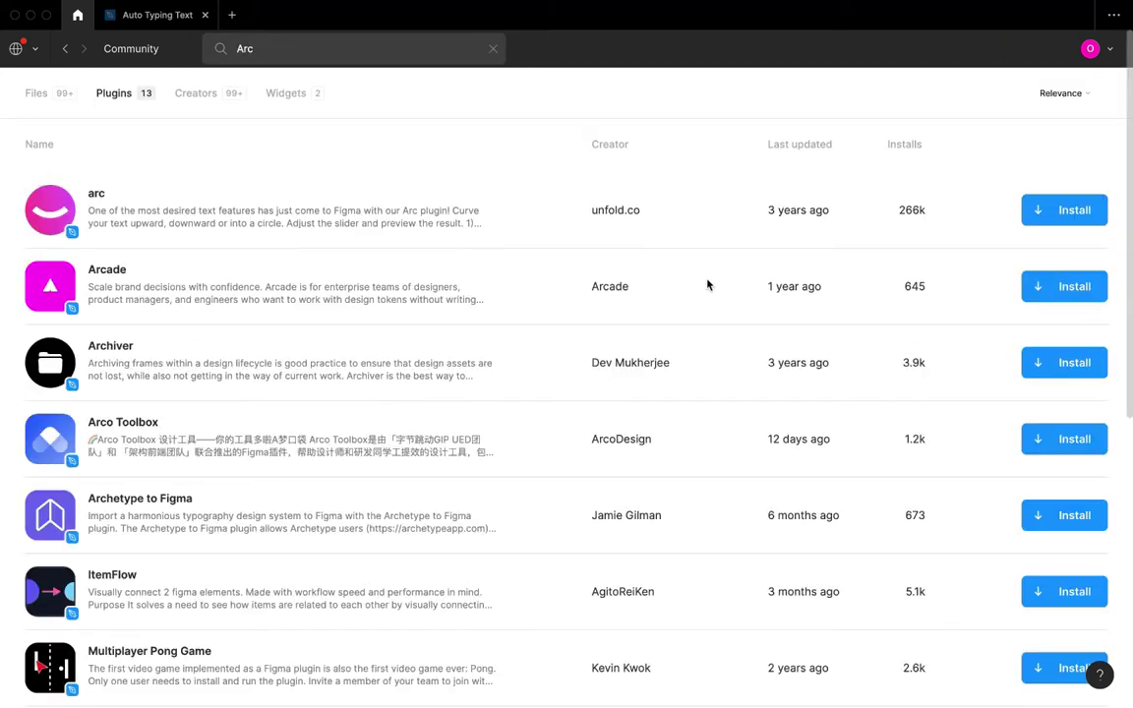
left_click(1058, 223)
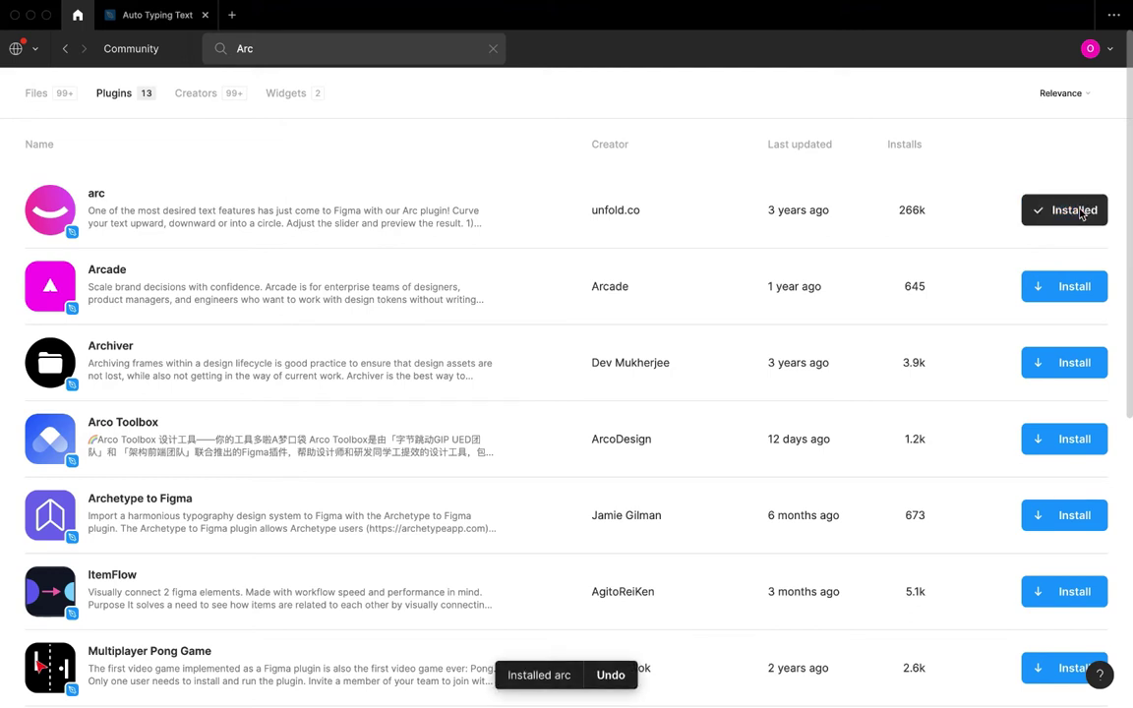
left_click(1080, 214)
left_click(1080, 214)
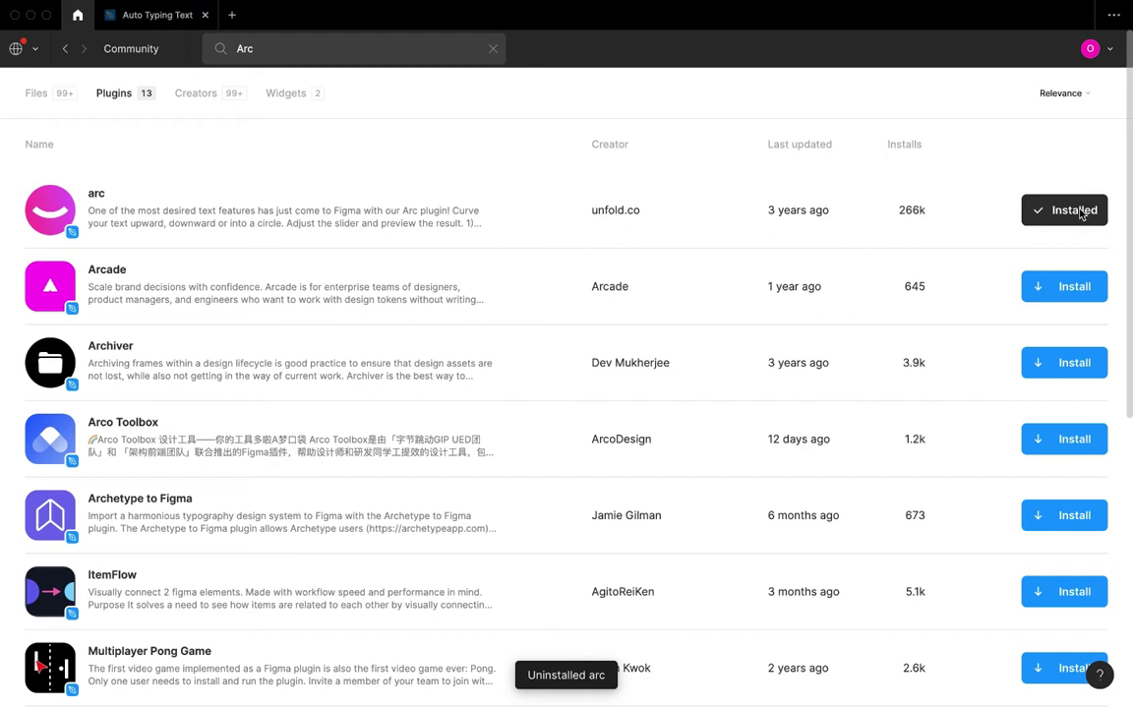
left_click(148, 20)
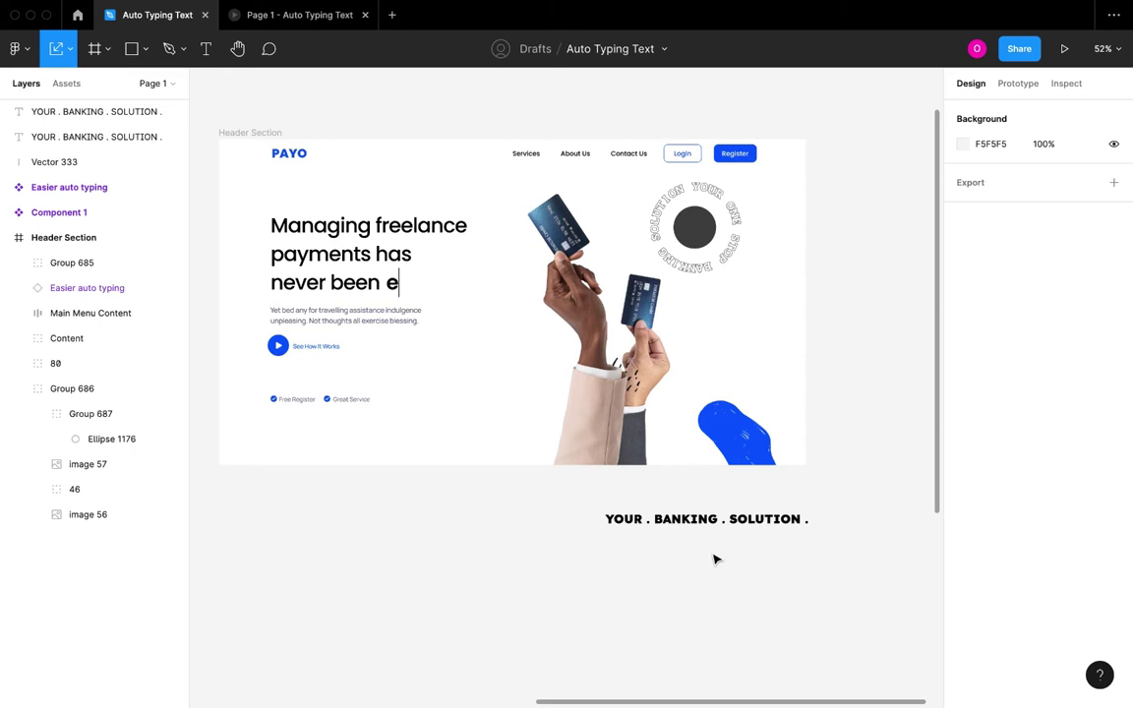
Run the arc plugin on 'YOUR . BANKING . SOLUTION .' at 96% bend strength to form a circle
scroll(704, 536, "right", 2)
scroll(704, 536, "down", 1)
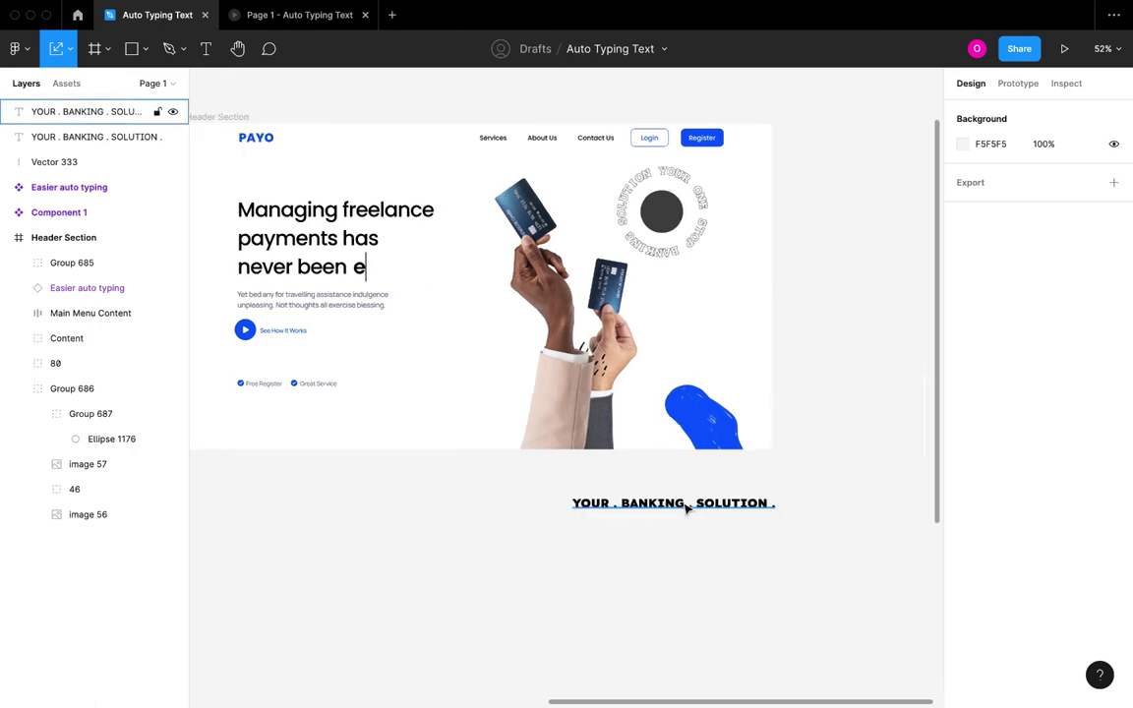
left_click(670, 506)
right_click(670, 510)
mouse_move(719, 582)
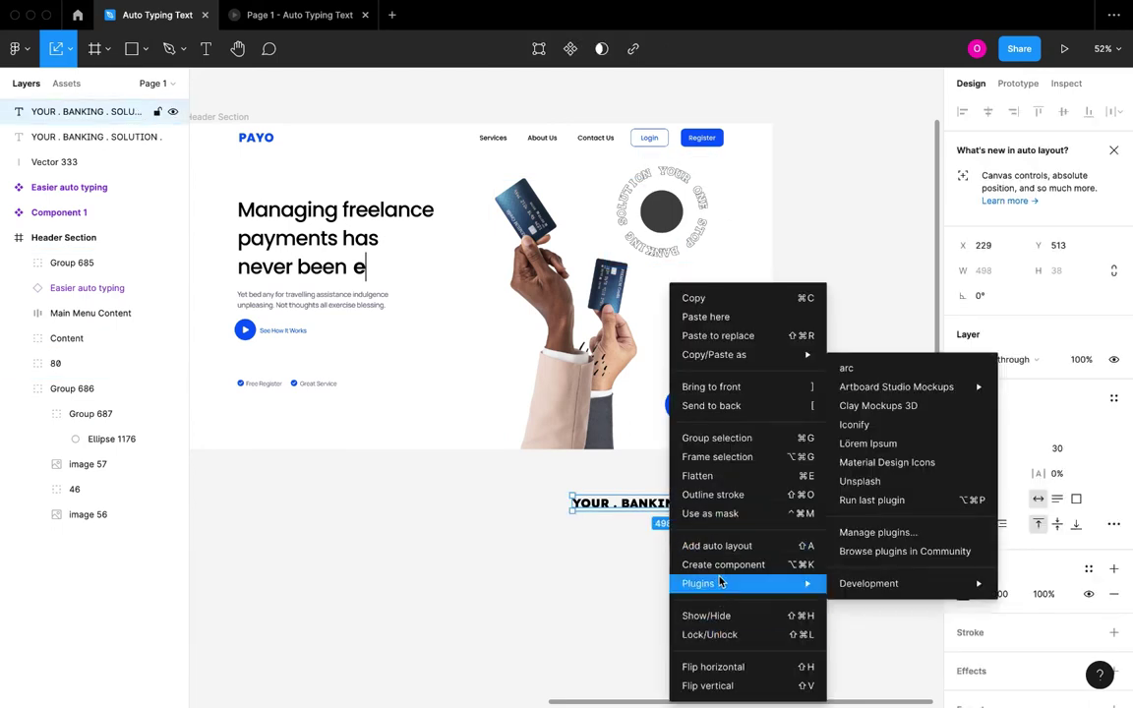
left_click(846, 369)
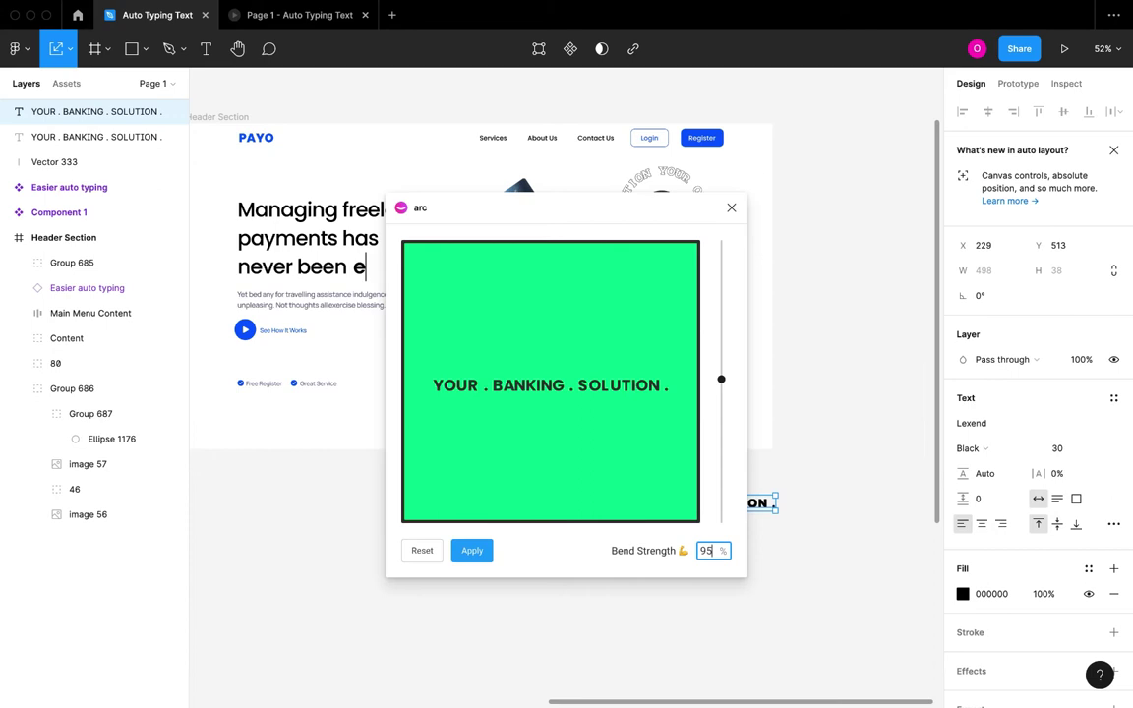
key("Up")
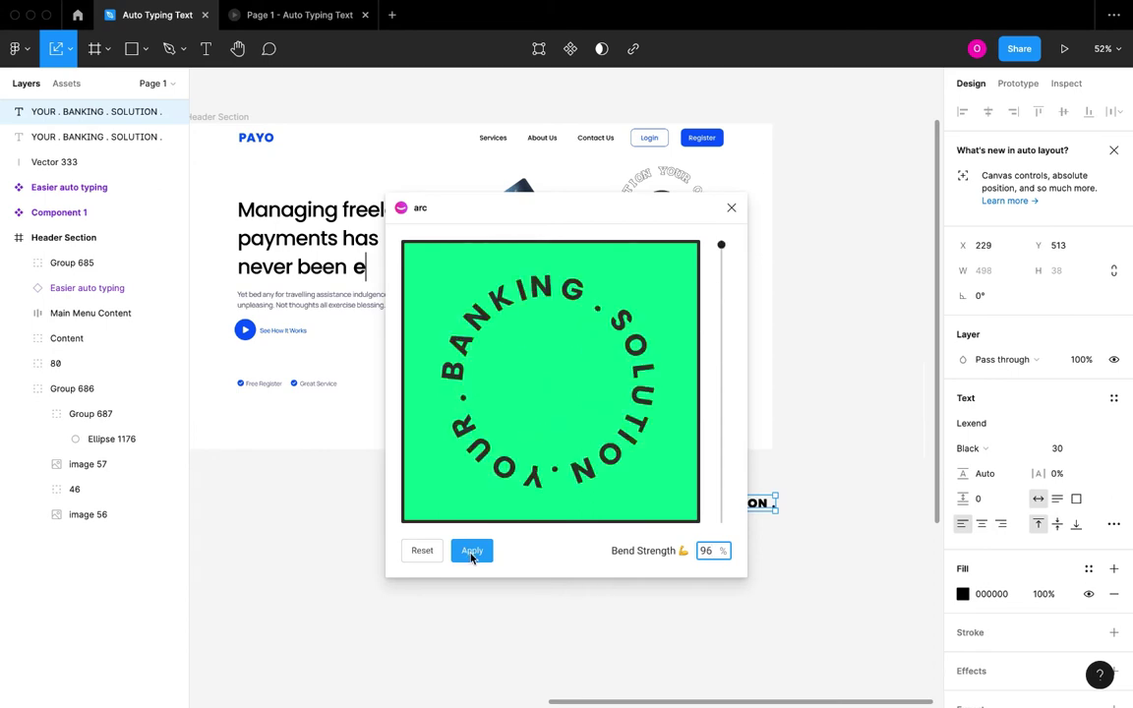
key("Return")
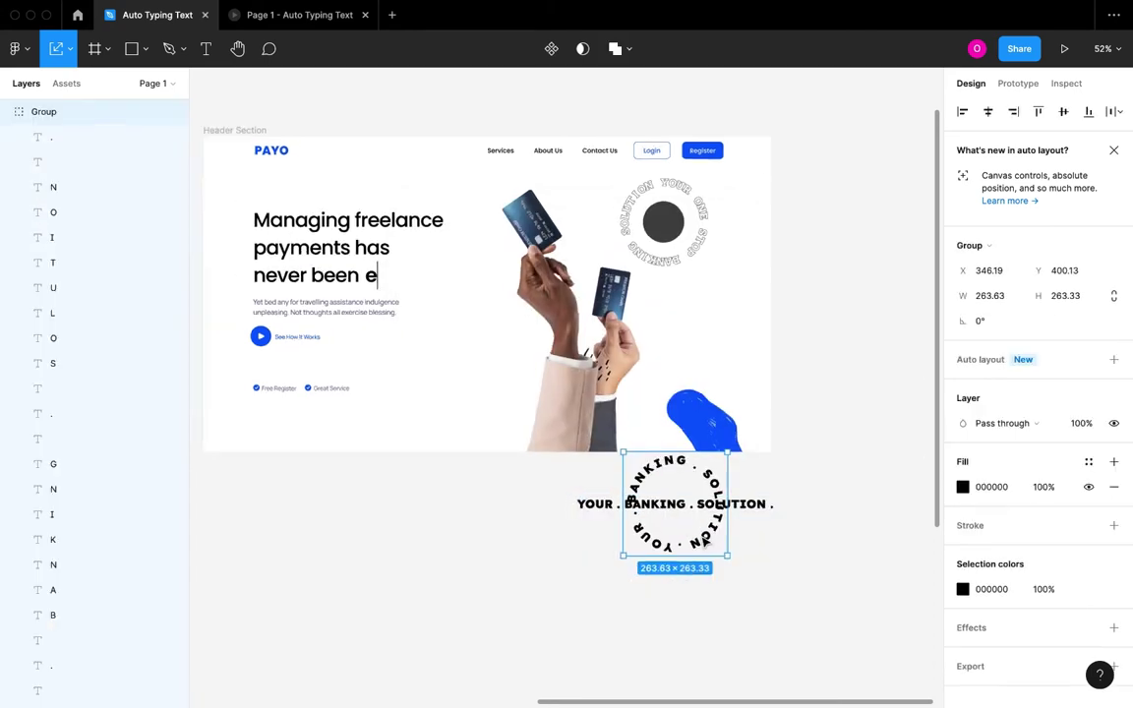
Move the circular text below the slogan and wrap it, centred, in a new Frame 9
scroll(704, 542, "down", 3)
scroll(704, 542, "down", 1)
scroll(705, 542, "right", 1)
left_click_drag(679, 470, 654, 516)
scroll(654, 517, "up", 5)
scroll(652, 516, "down", 5)
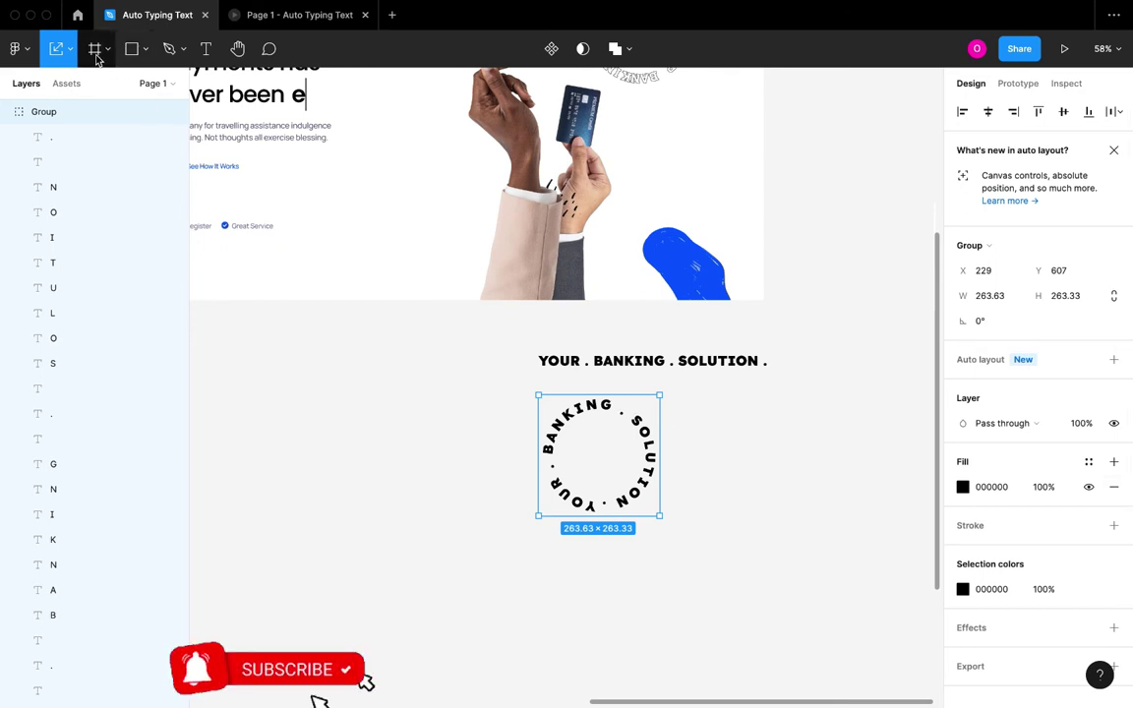
key("f")
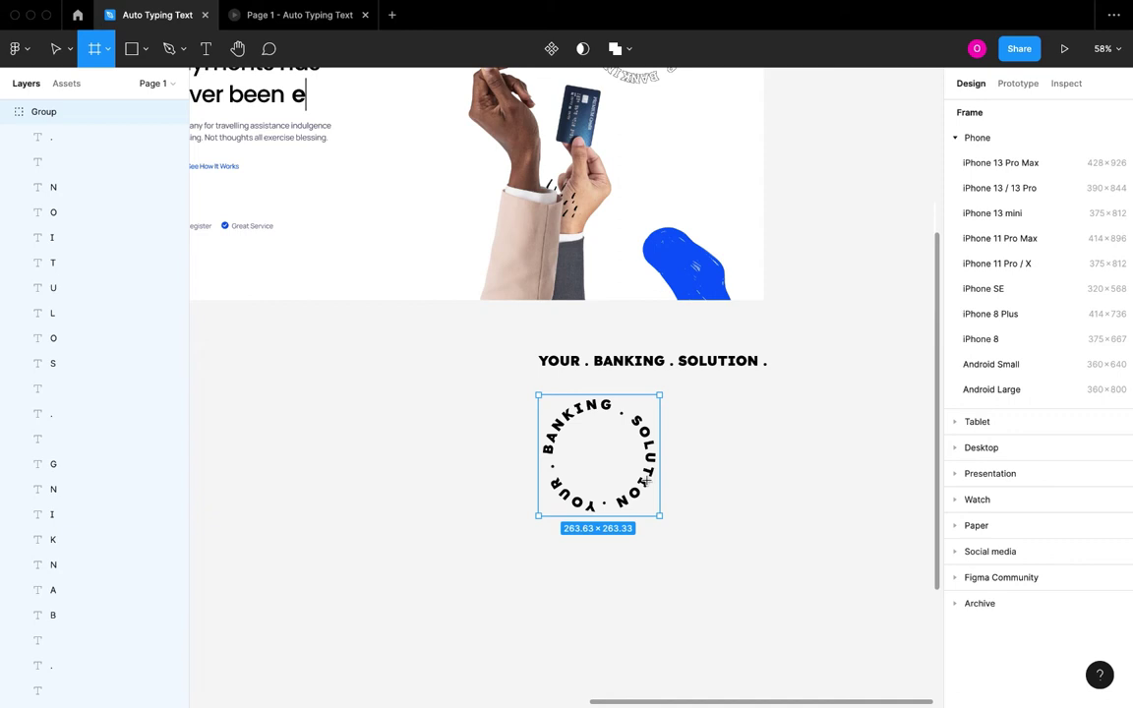
left_click_drag(526, 385, 677, 535)
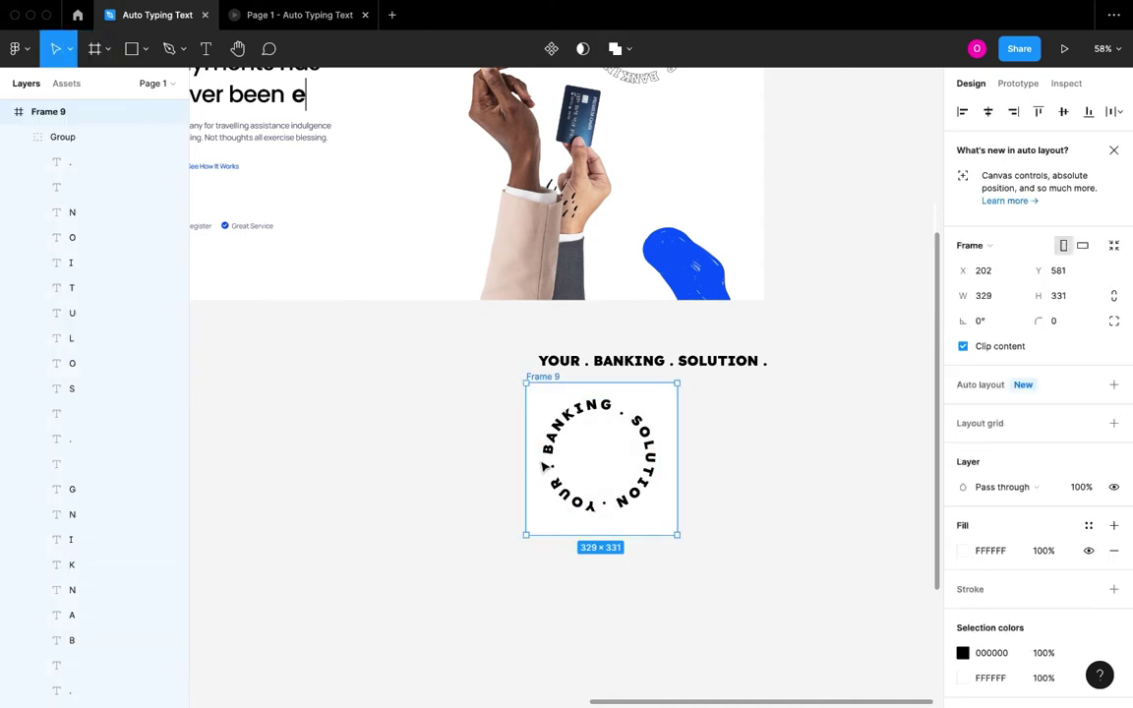
left_click_drag(627, 498, 639, 509)
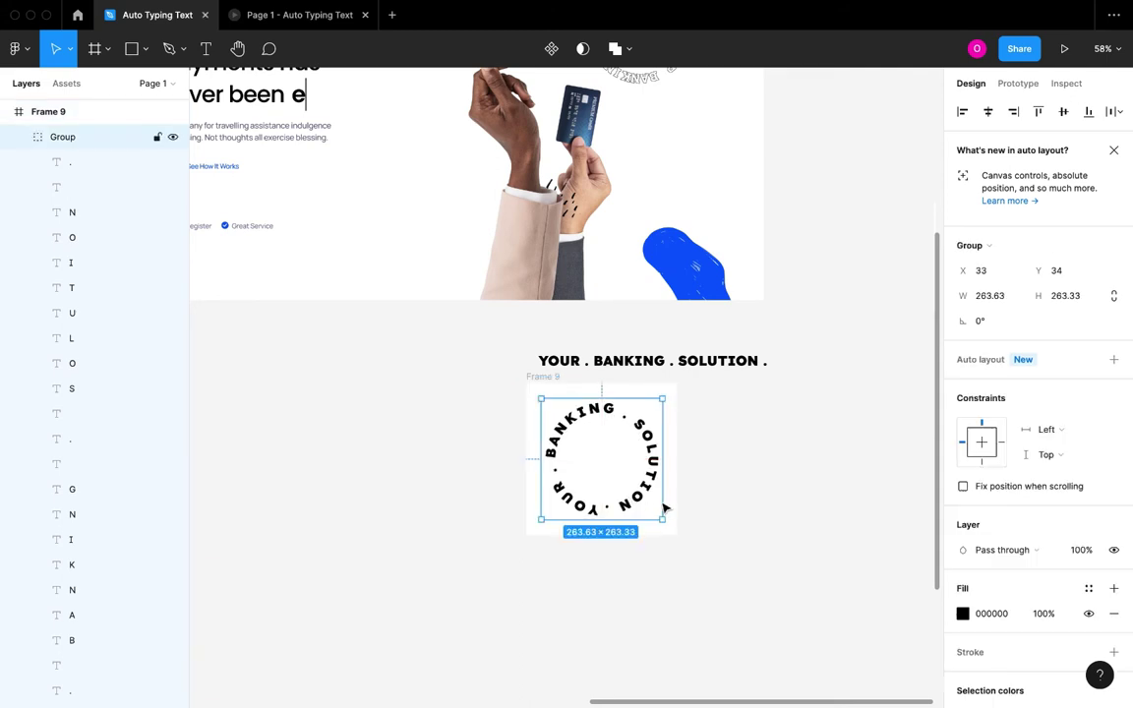
Remove the letters' fill, give them a black 1px stroke, and shift Frame 9 down about 50 px
left_click(1114, 614)
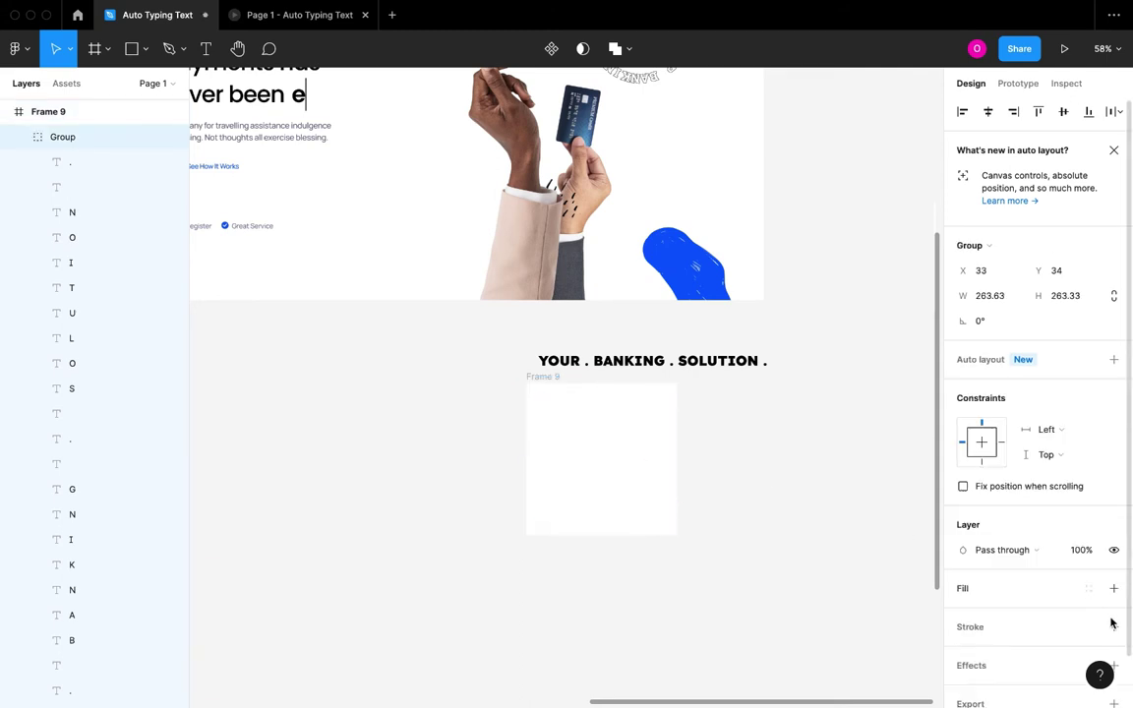
left_click(1114, 628)
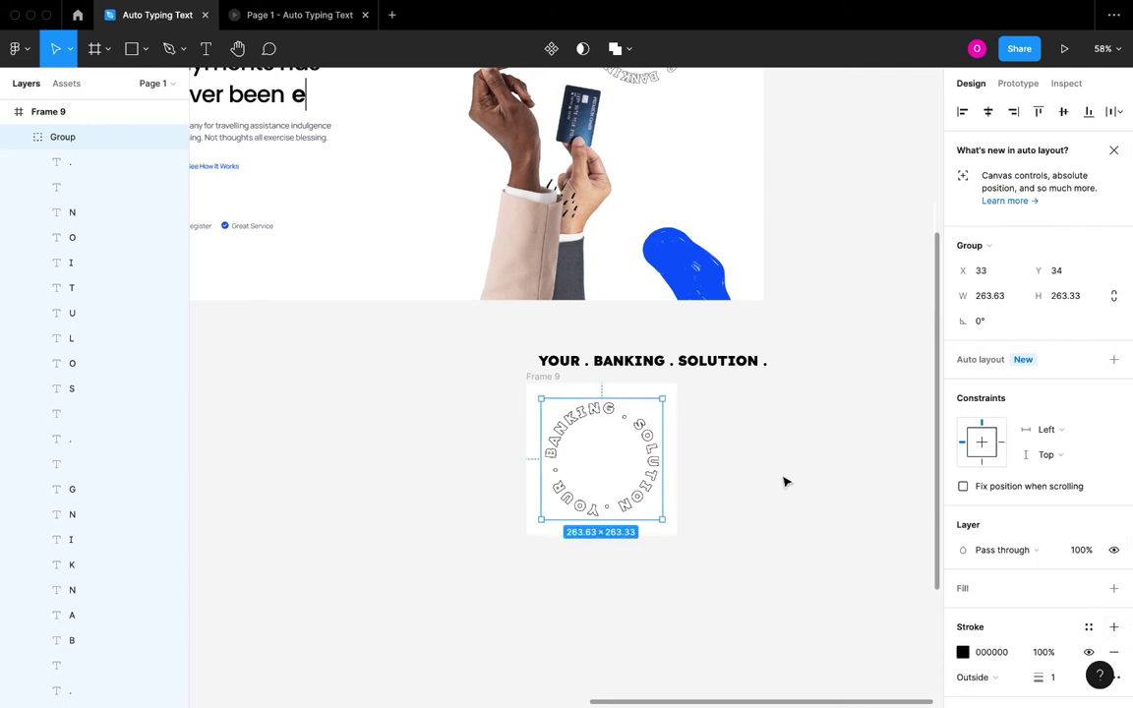
left_click(728, 480)
left_click_drag(544, 377, 539, 433)
Duplicate Frame 9 as Frame 10 to its right and rotate its text ring to -90°
scroll(539, 430, "right", 5)
scroll(539, 430, "down", 2)
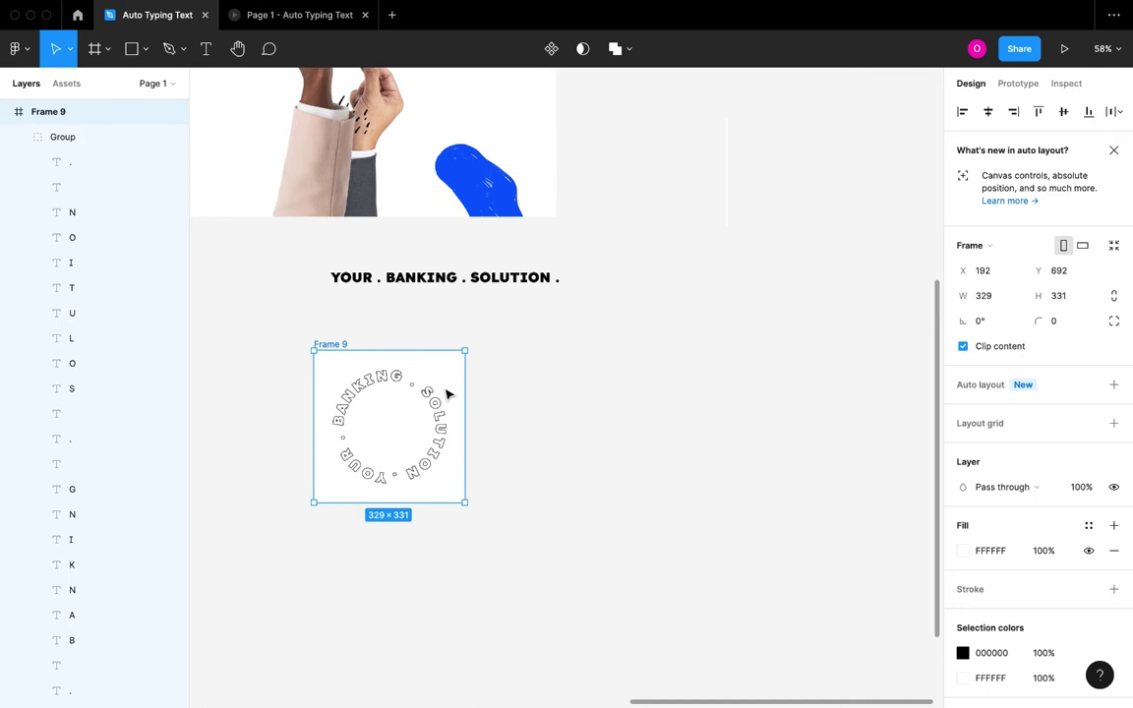
key("super+d")
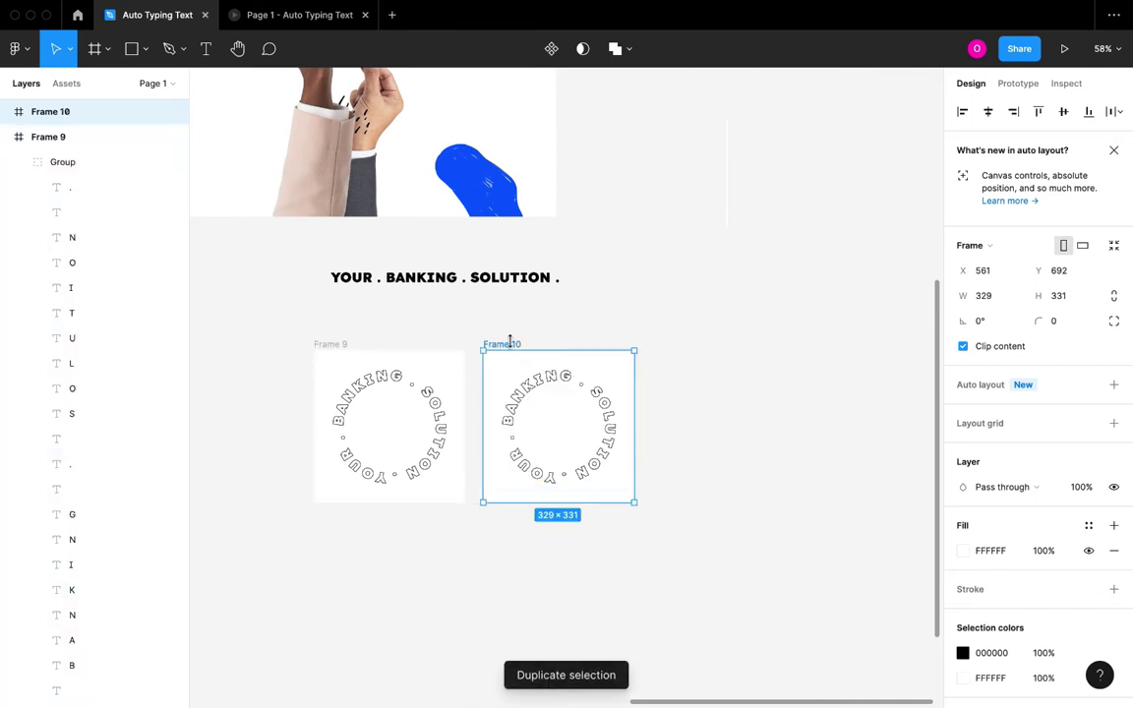
left_click_drag(512, 346, 545, 345)
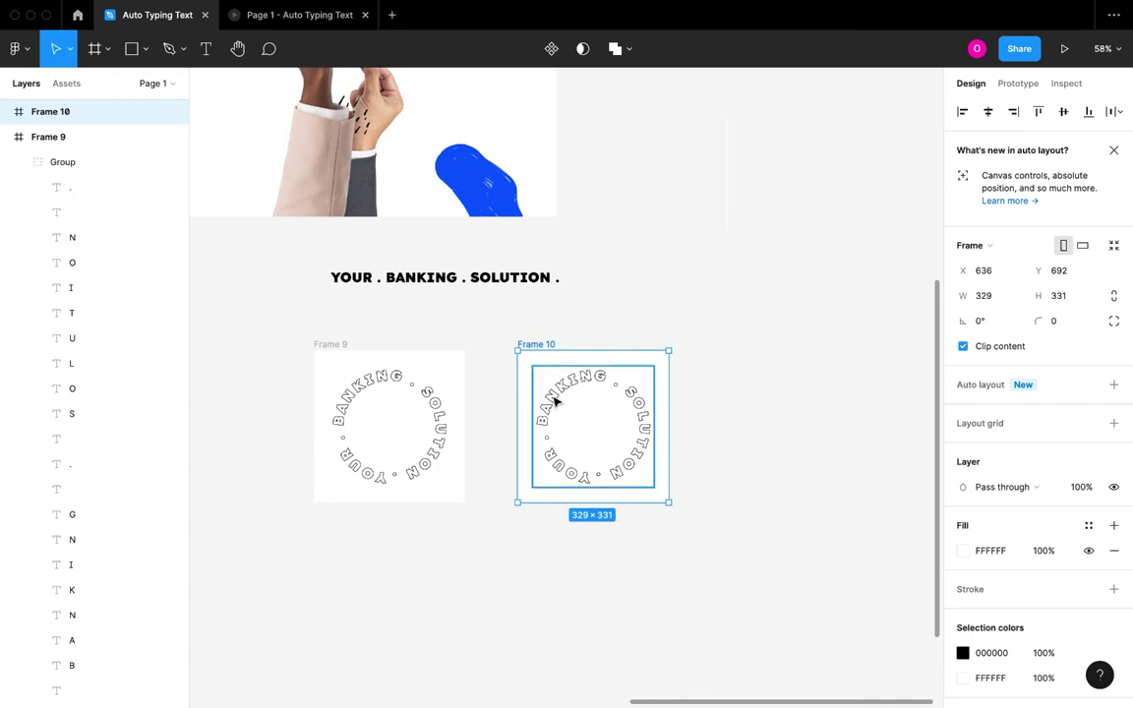
left_click(574, 409)
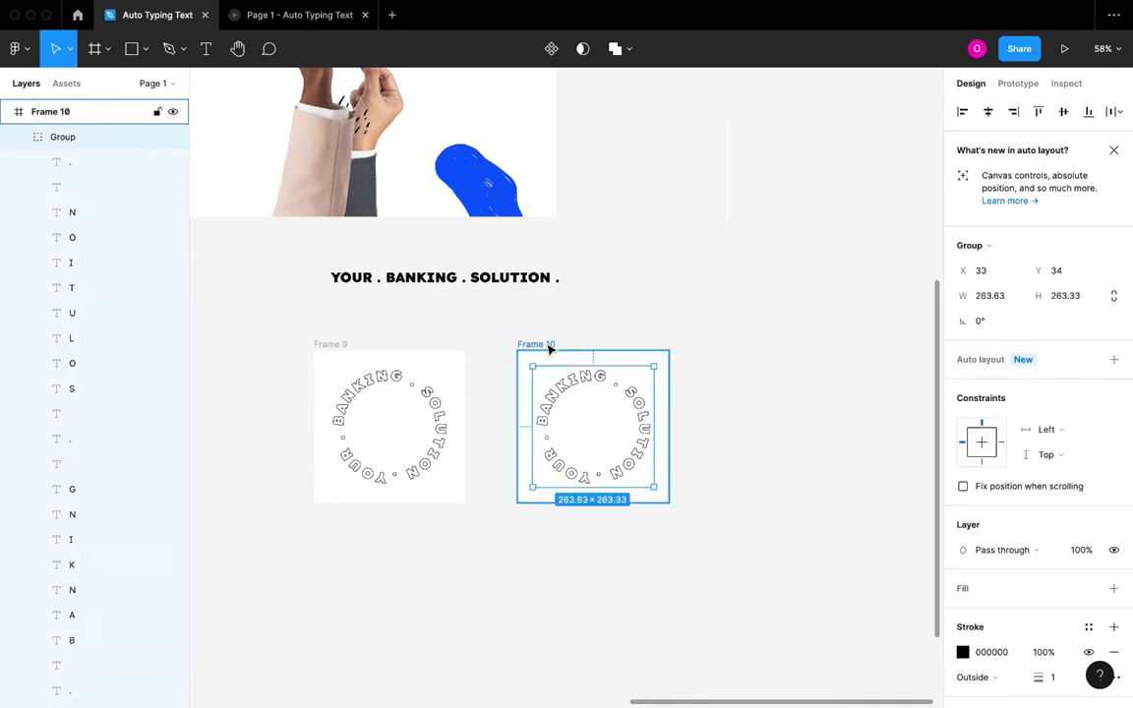
left_click(987, 322)
type("-90")
key("Return")
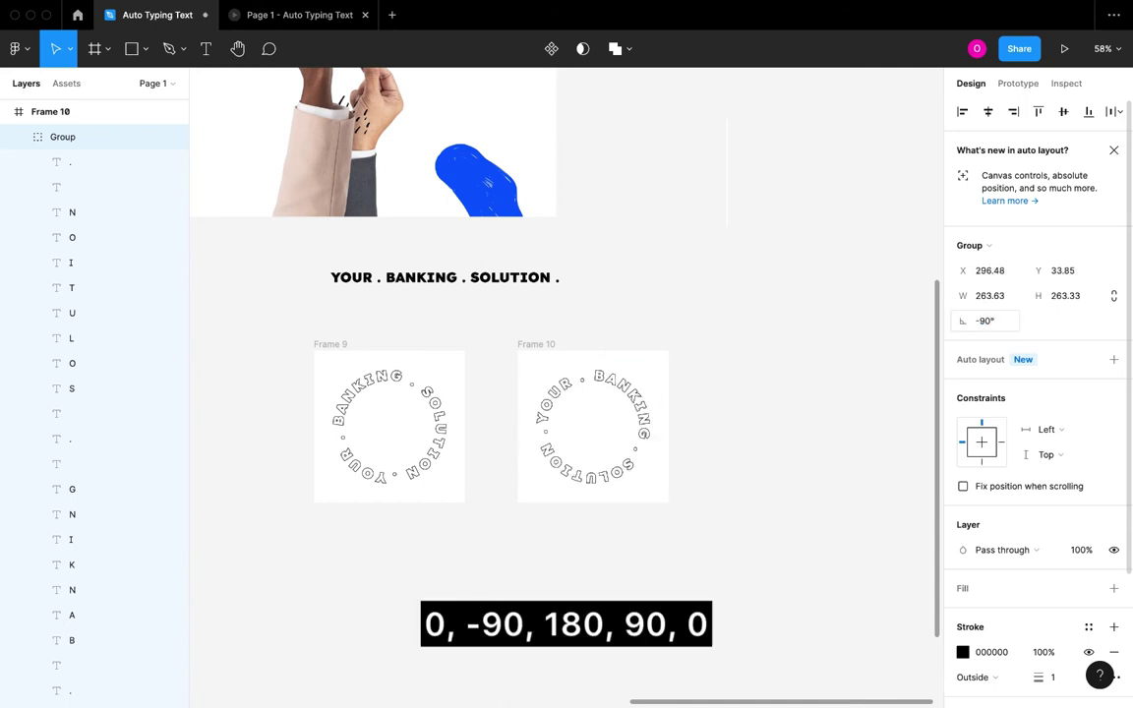
Duplicate Frame 10 as Frame 11 further right and rotate its ring to 180°
left_click(561, 339)
left_click(541, 344)
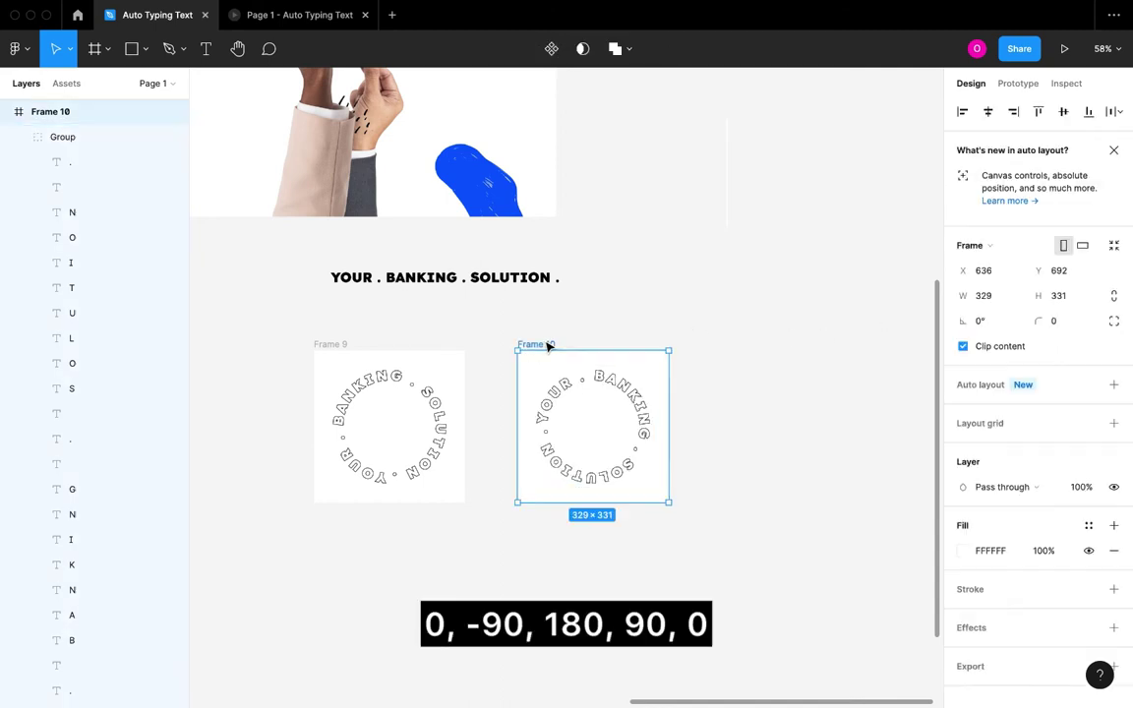
key("super+d")
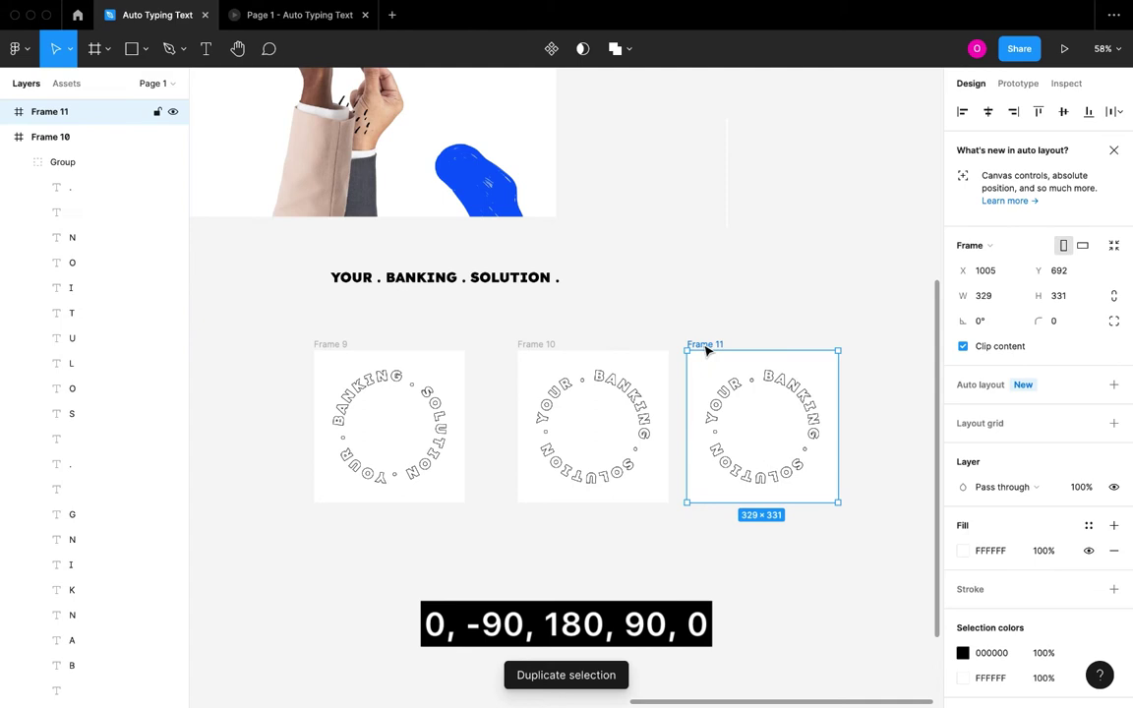
scroll(706, 349, "right", 3)
left_click_drag(640, 369, 675, 368)
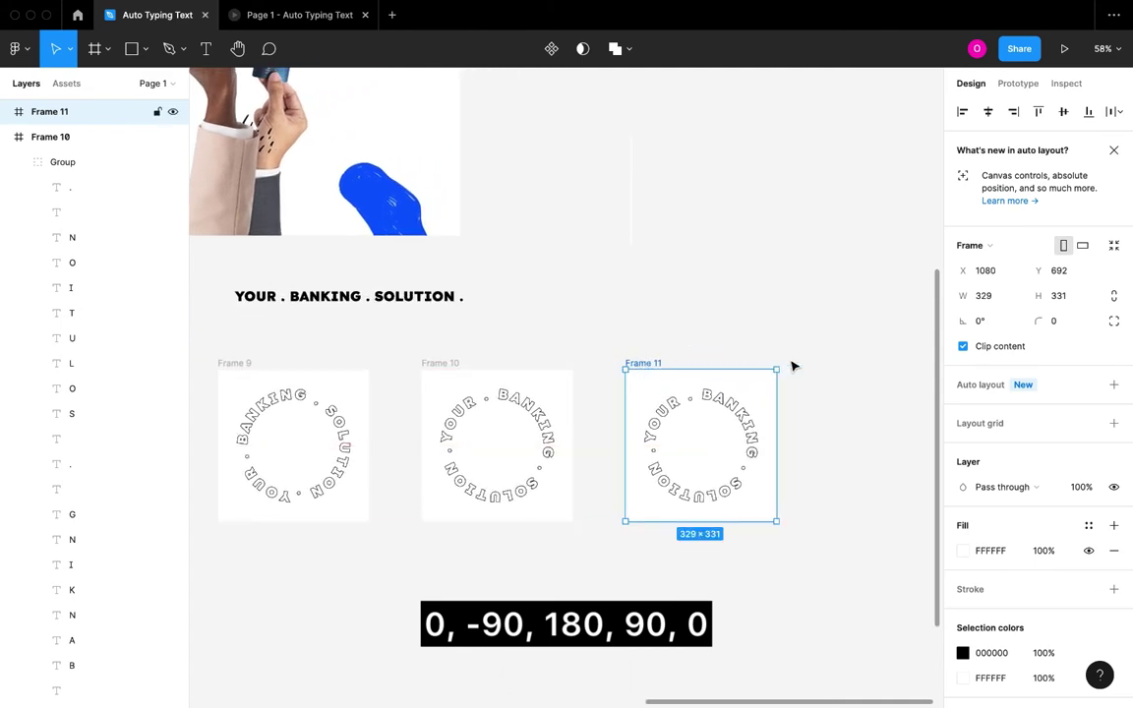
left_click(744, 428)
type("180")
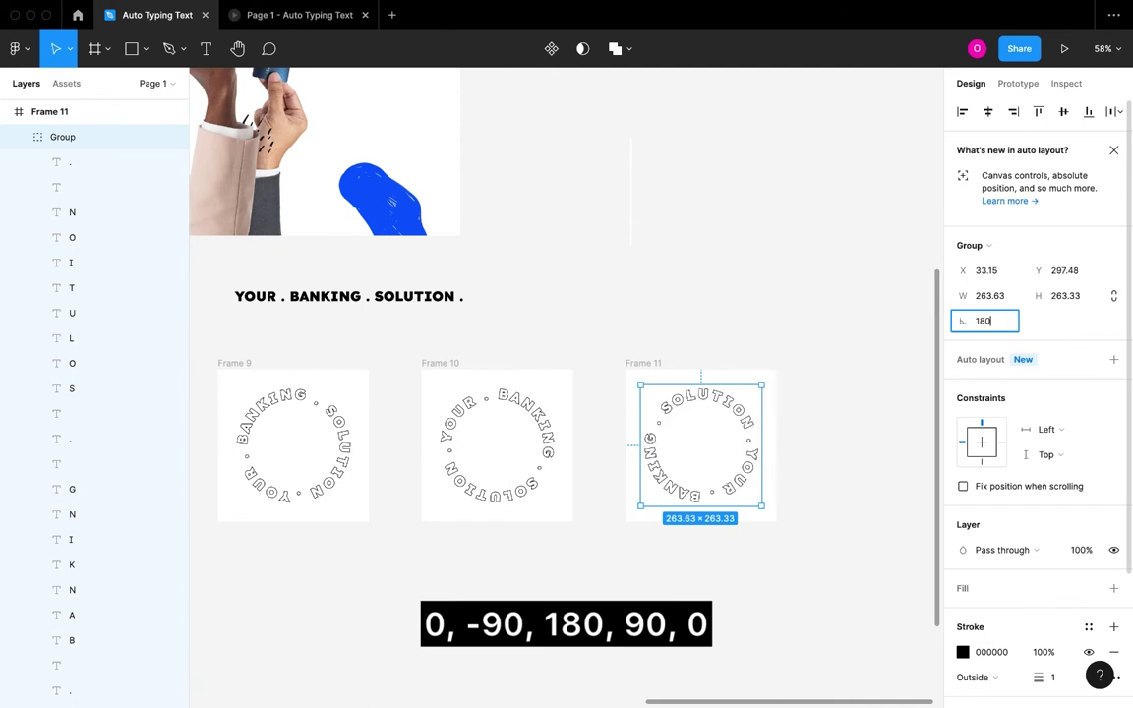
key("Return")
Duplicate Frame 11 as Frame 12 further right and rotate its ring to -270°
left_click(672, 368)
scroll(670, 367, "right", 5)
left_click(463, 374)
key("super+d")
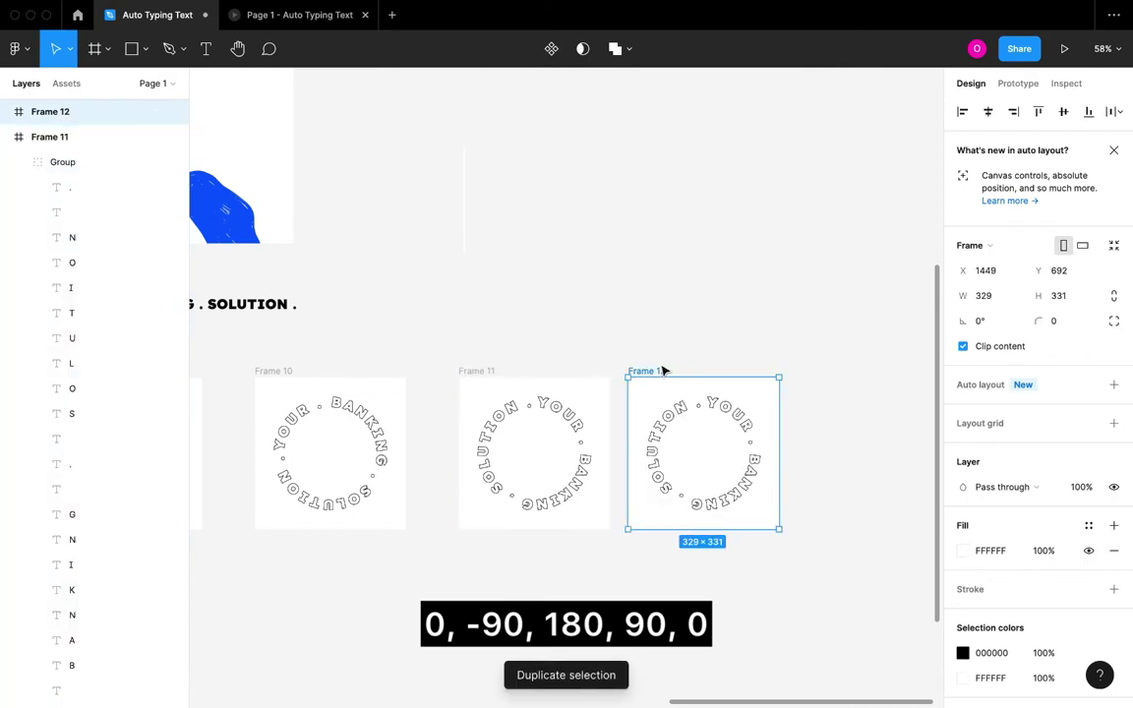
left_click_drag(655, 375, 690, 374)
left_click(733, 411)
type("-")
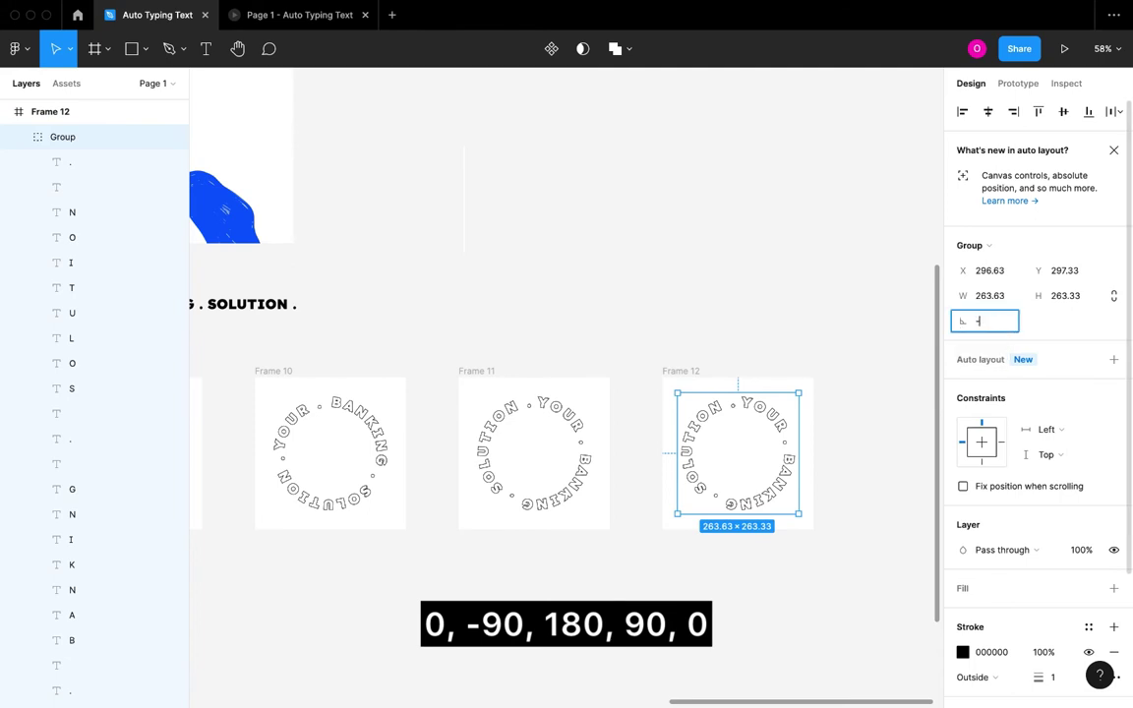
type("270")
key("Return")
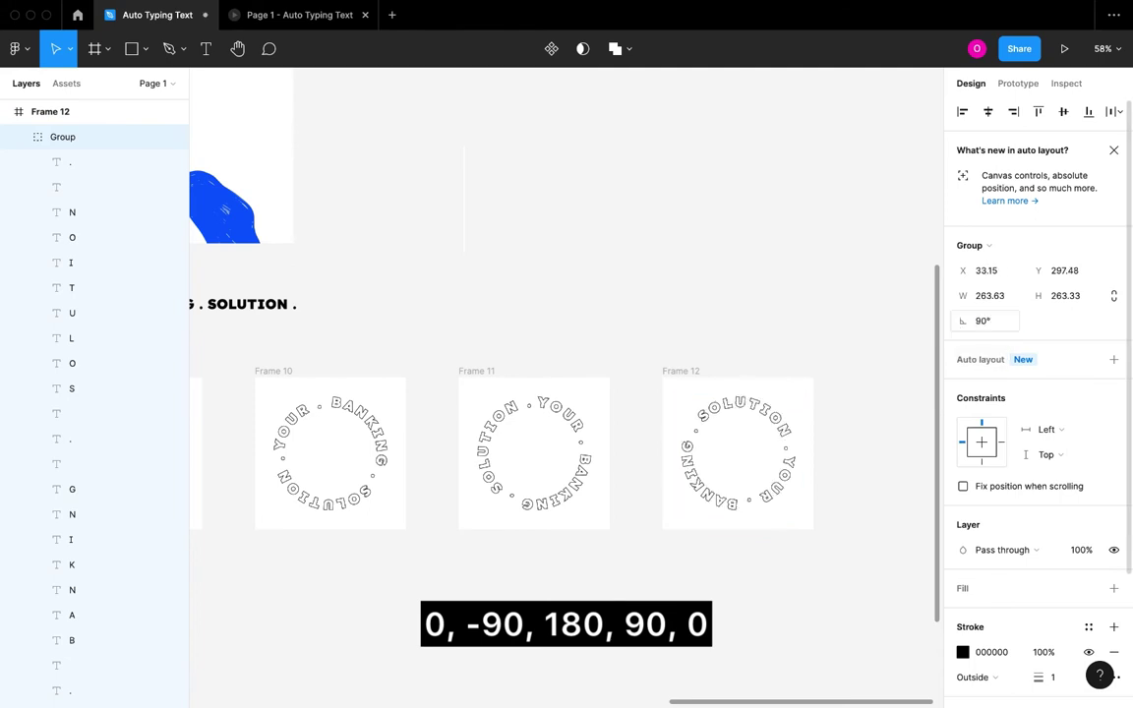
Duplicate Frame 12 as Frame 13 slightly to the right and set its ring rotation to 0°
scroll(834, 380, "down", 5)
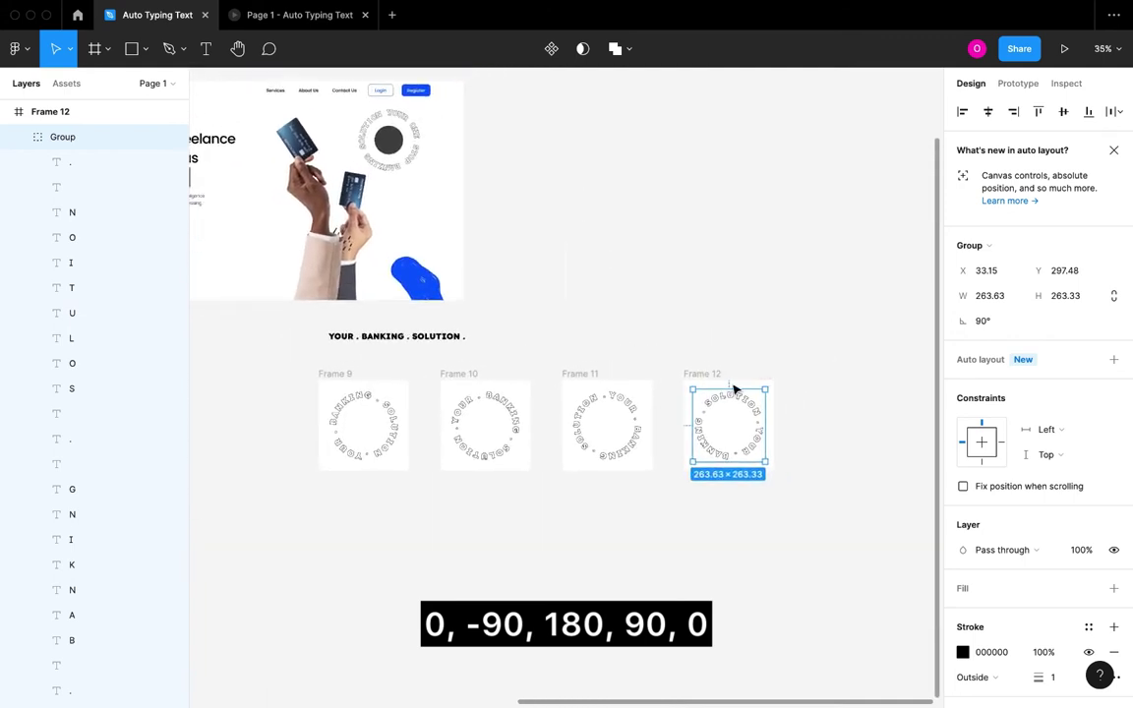
left_click(708, 375)
key("super+d")
left_click_drag(824, 375, 851, 376)
left_click(850, 404)
type("0")
key("Return")
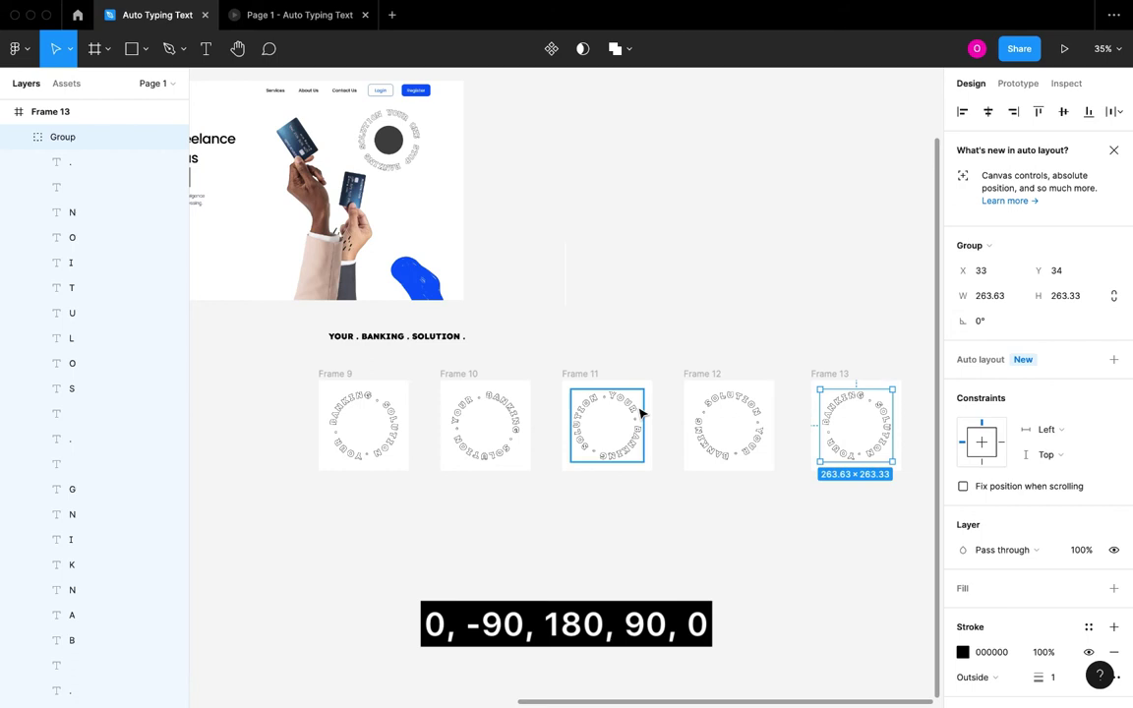
Marquee-select all five rotation frames, Frames 9 through 13
left_click(455, 367)
scroll(455, 367, "right", 3)
scroll(455, 367, "up", 1)
left_click_drag(247, 383, 891, 557)
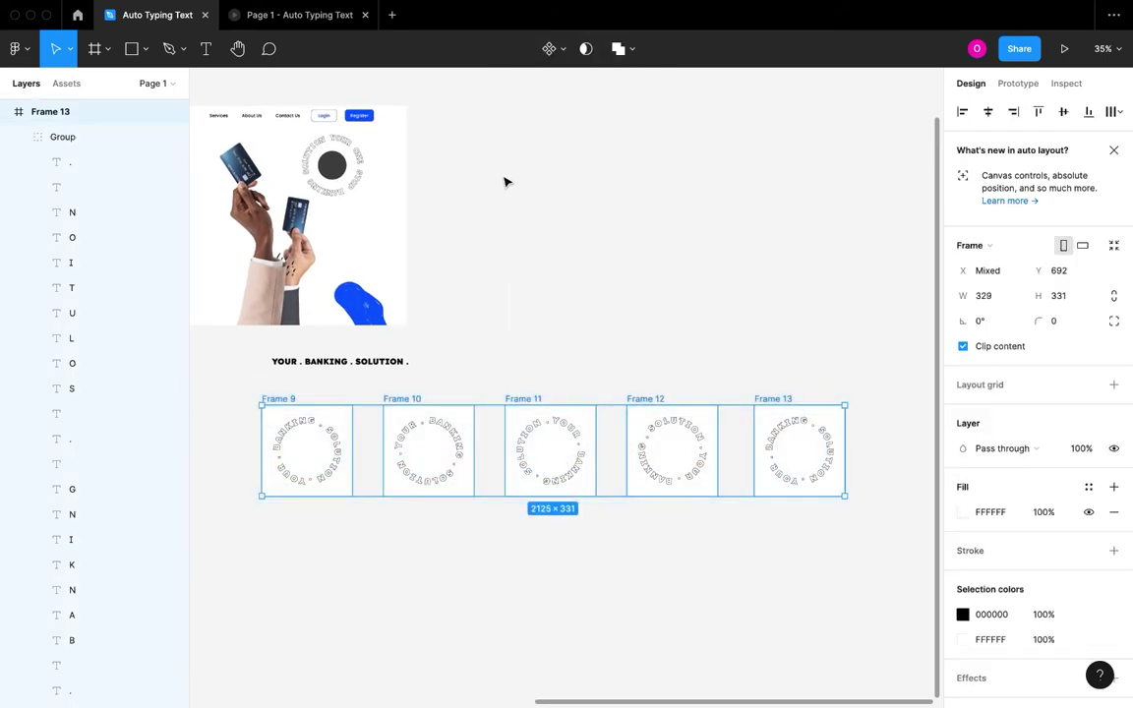
Turn Frames 9–13 into the Component 3 variant set and delete the FFFFFF fill from all five variants
left_click(561, 49)
scroll(316, 456, "left", 3)
left_click(477, 452)
left_click(475, 451, "shift")
left_click(597, 458, "shift")
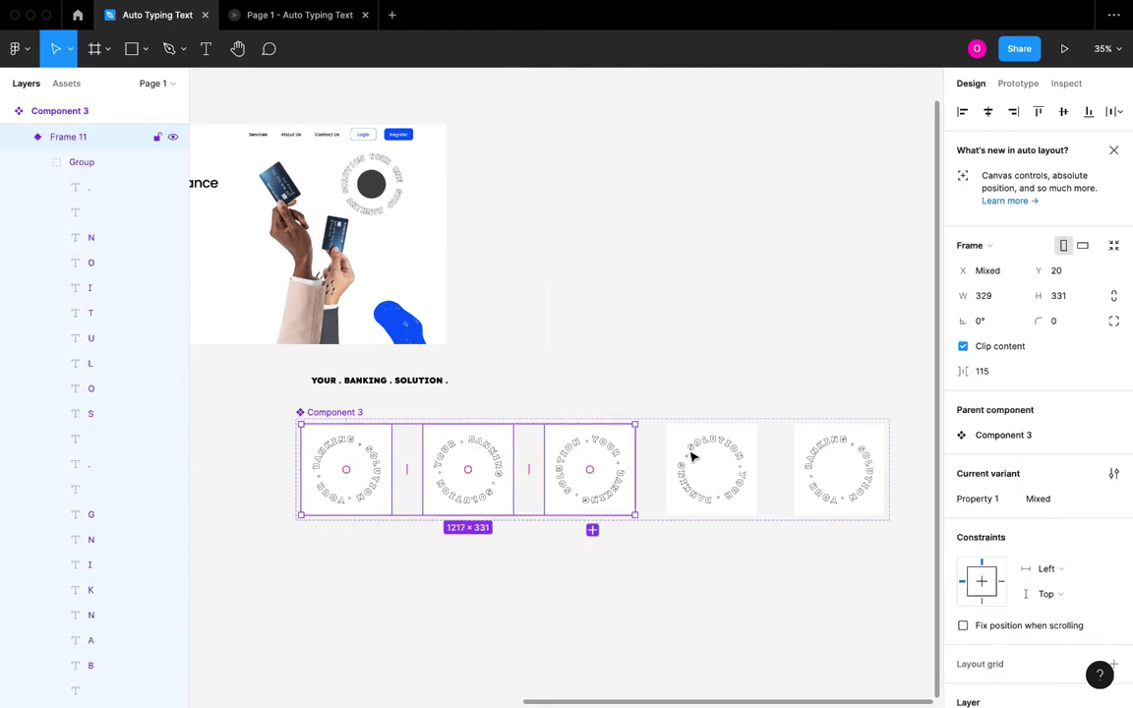
left_click(692, 457, "shift")
left_click(825, 460, "shift")
scroll(1006, 572, "down", 3)
left_click(1115, 642)
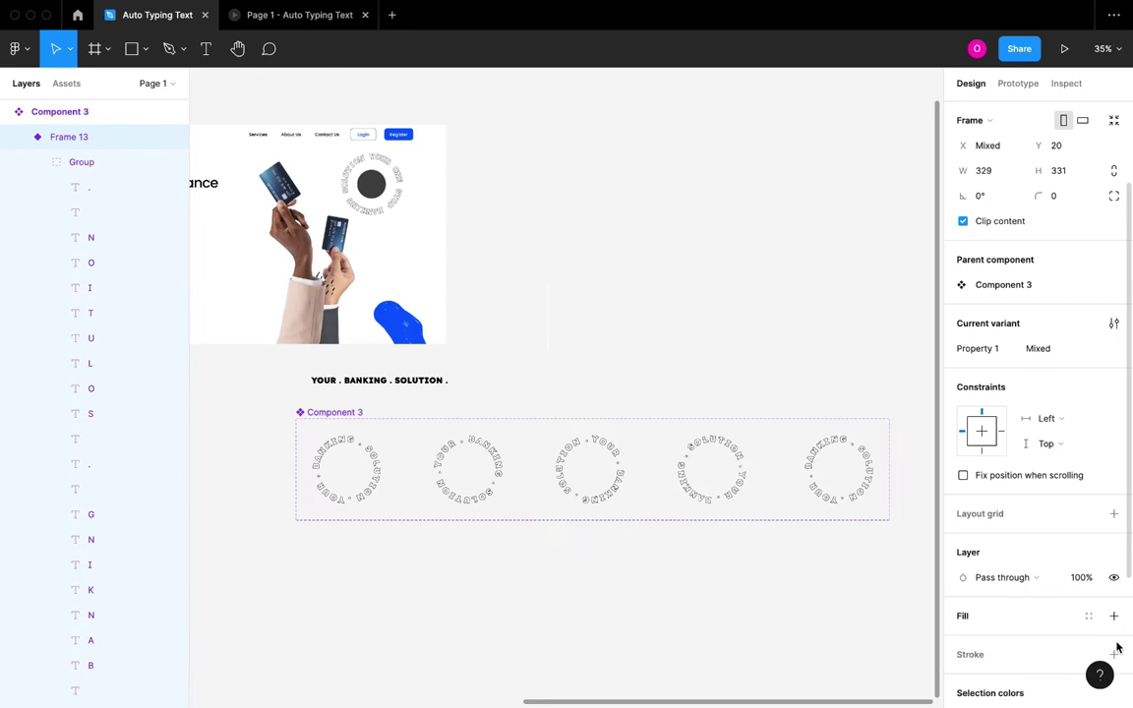
scroll(362, 513, "up", 2)
scroll(362, 513, "up", 10)
Link Frame 9 to Frame 10 with an After delay trigger and Smart animate
left_click(385, 556)
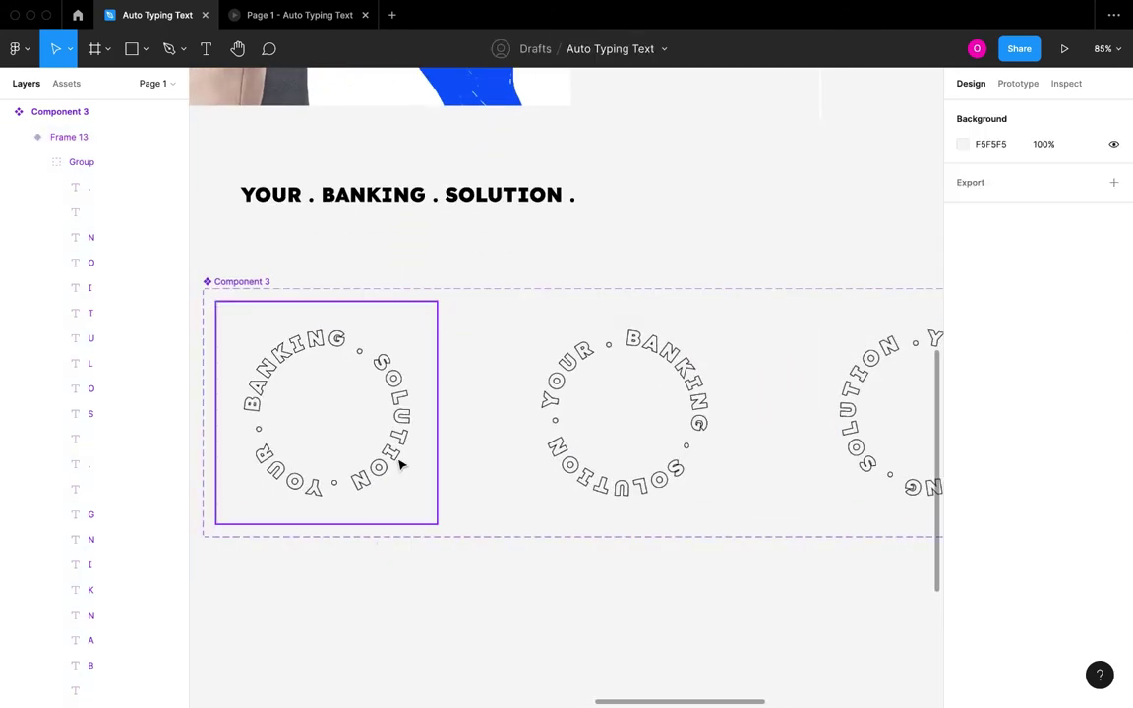
left_click(399, 462)
left_click(1019, 83)
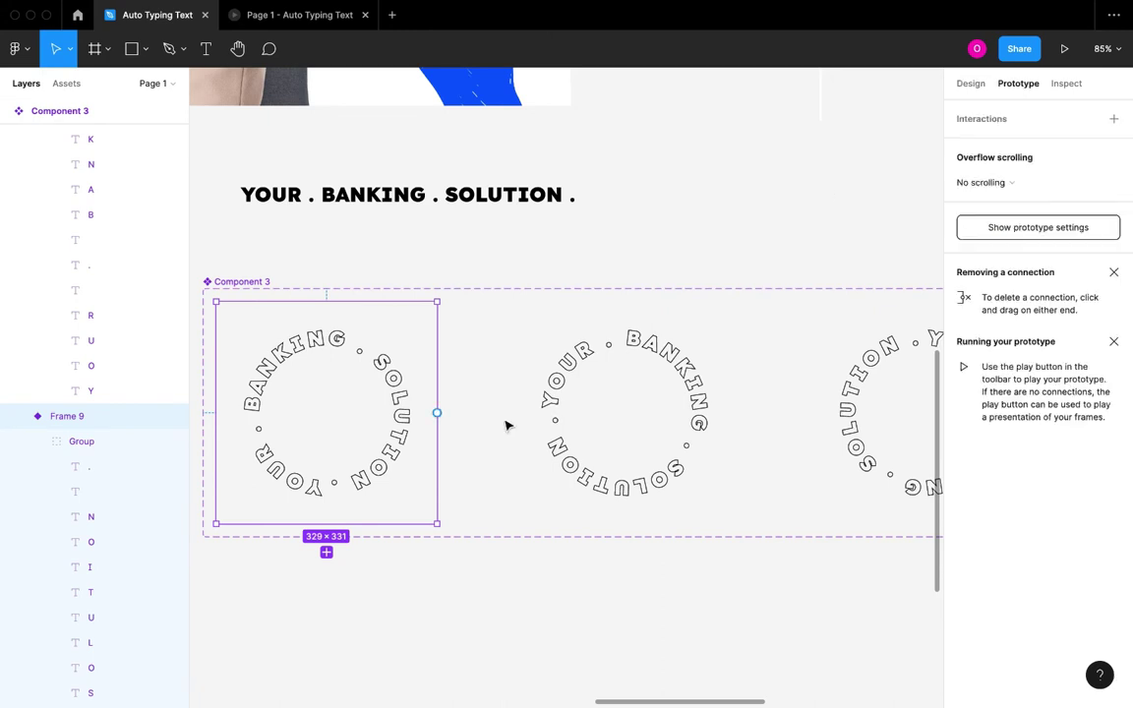
left_click_drag(534, 423, 556, 423)
left_click(802, 183)
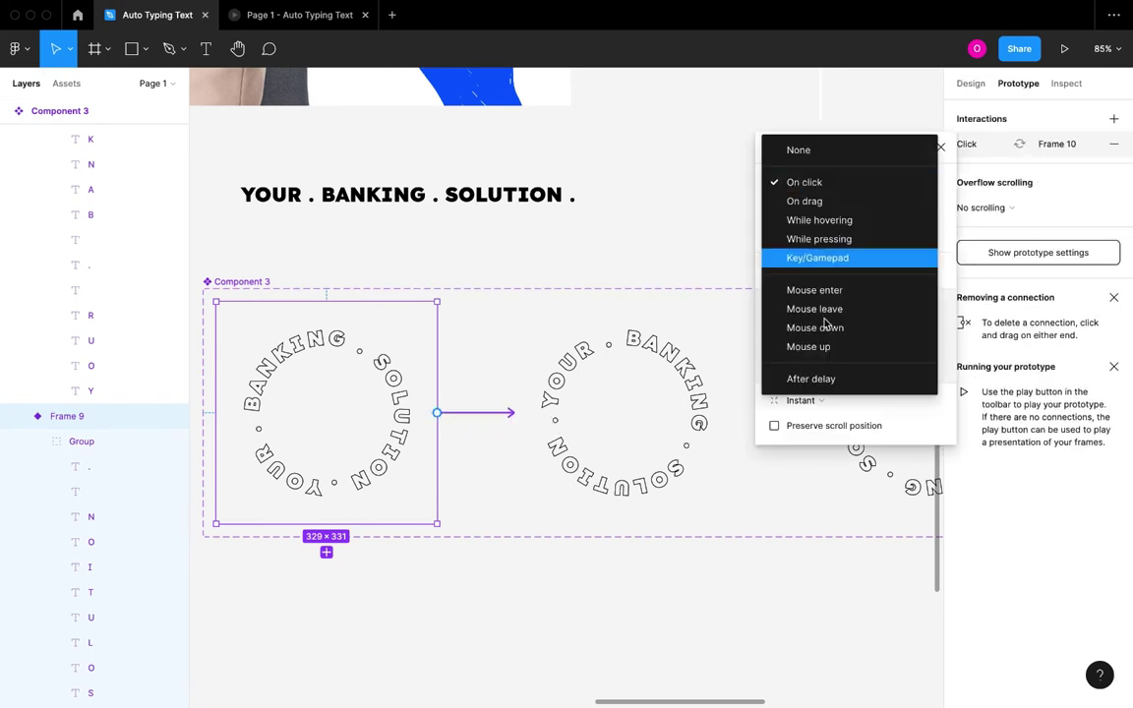
left_click(827, 379)
left_click(814, 402)
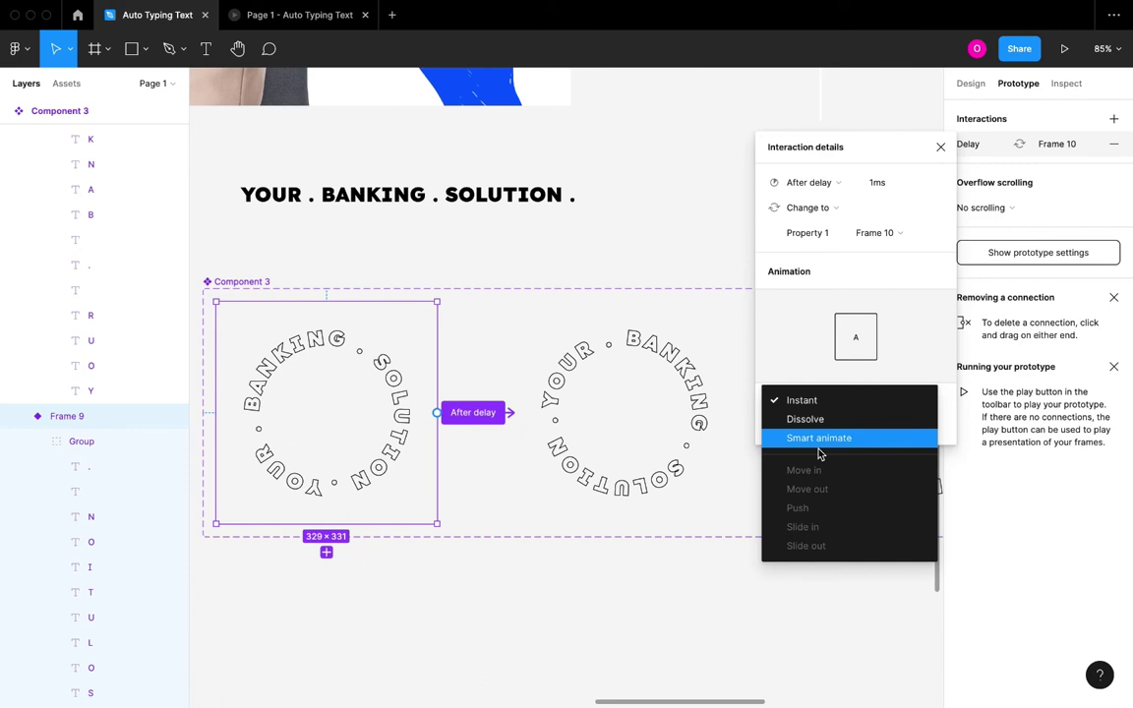
left_click(817, 442)
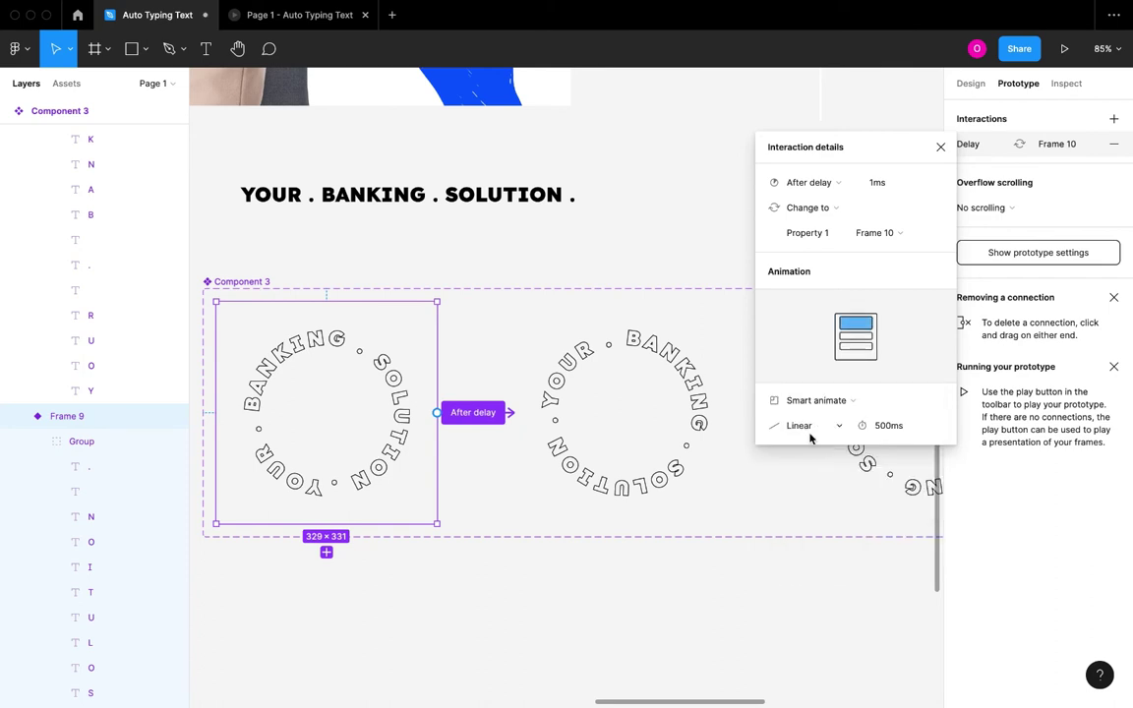
Link Frame 10 to Frame 11 with an After delay trigger
left_click(580, 464)
scroll(580, 464, "right", 5)
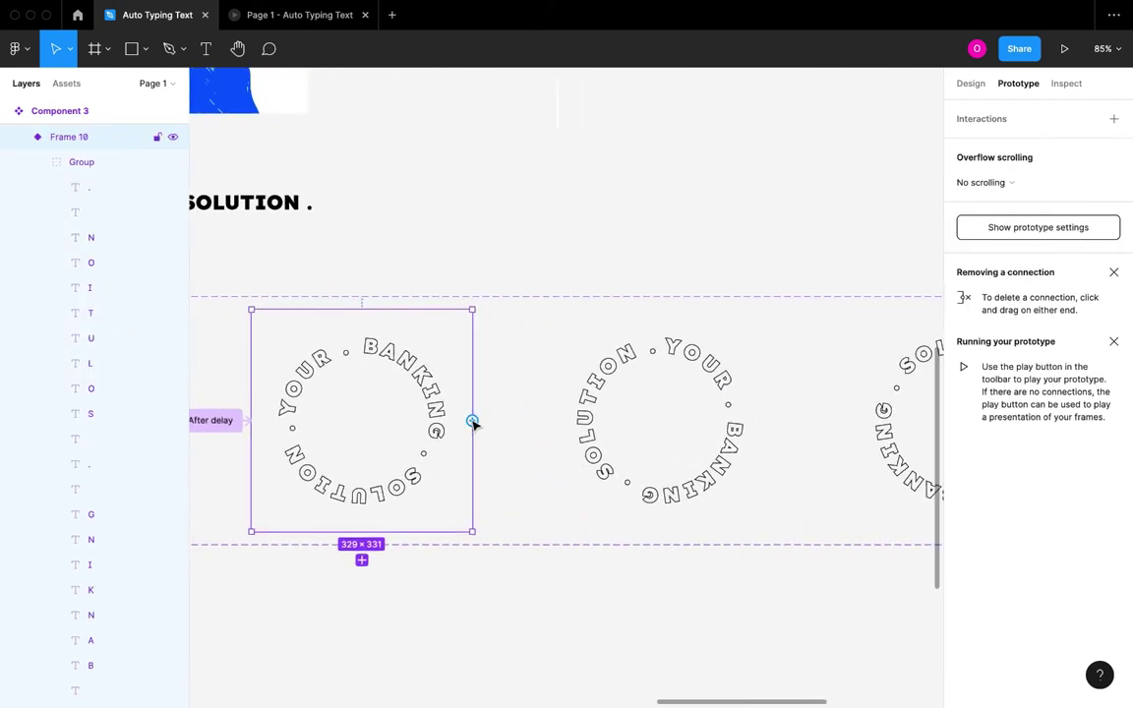
left_click_drag(579, 425, 599, 430)
left_click(824, 185)
left_click(809, 377)
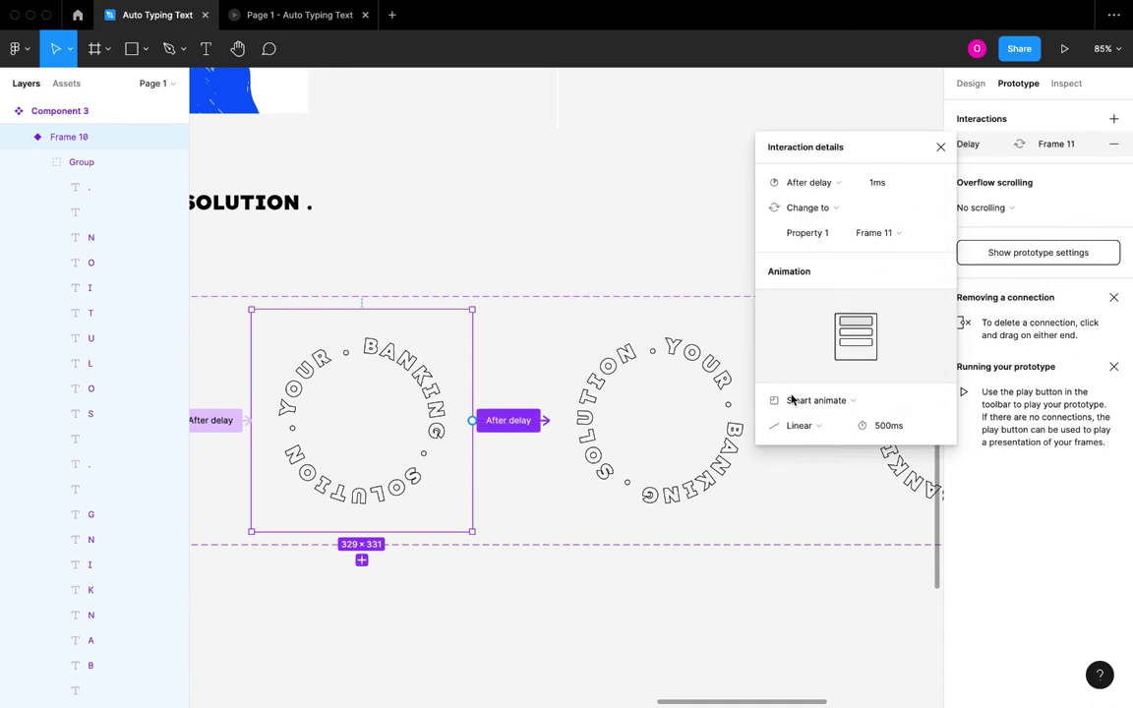
left_click(650, 486)
scroll(650, 486, "right", 5)
Link Frame 11 to Frame 12 with an After delay trigger of 1 ms
left_click_drag(490, 443, 622, 447)
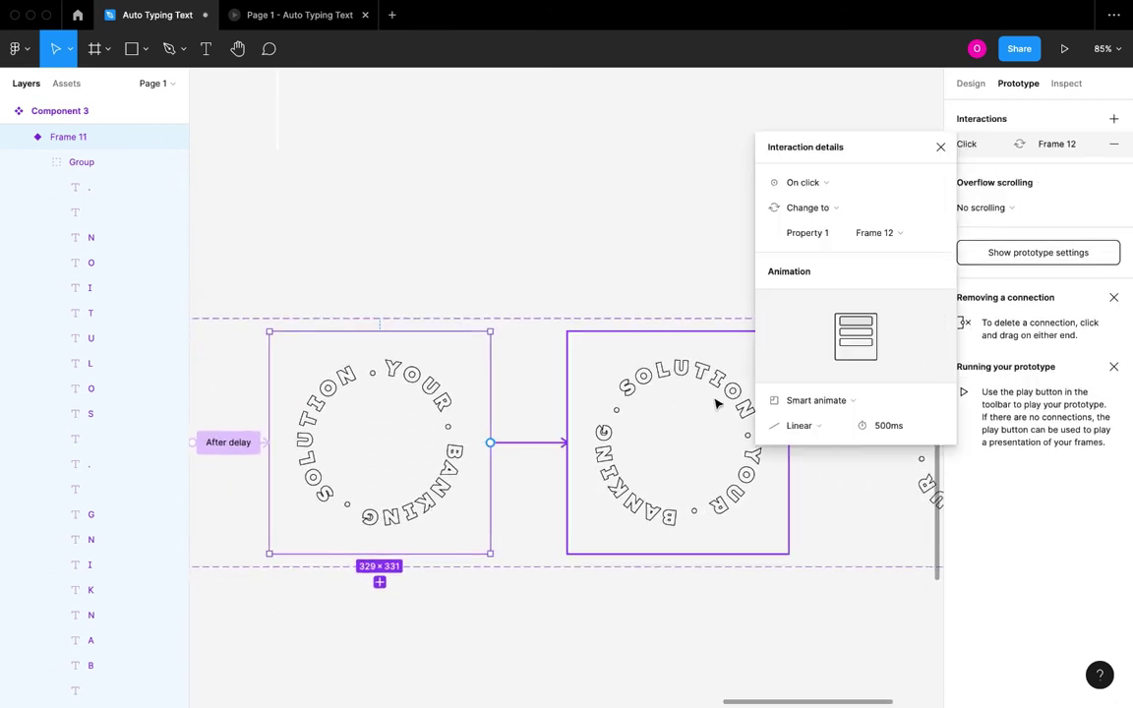
left_click(826, 184)
left_click(843, 381)
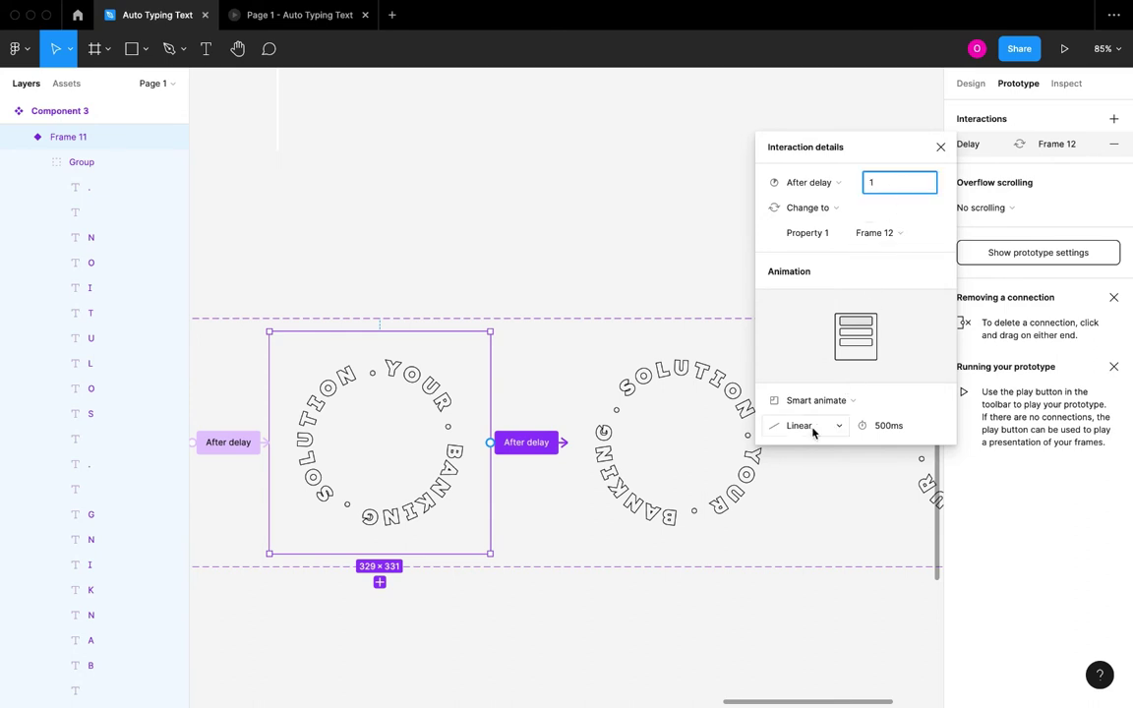
key("Return")
Link Frame 12 to Frame 13 with an After delay trigger
left_click(667, 476)
scroll(668, 473, "right", 5)
left_click_drag(536, 490, 700, 497)
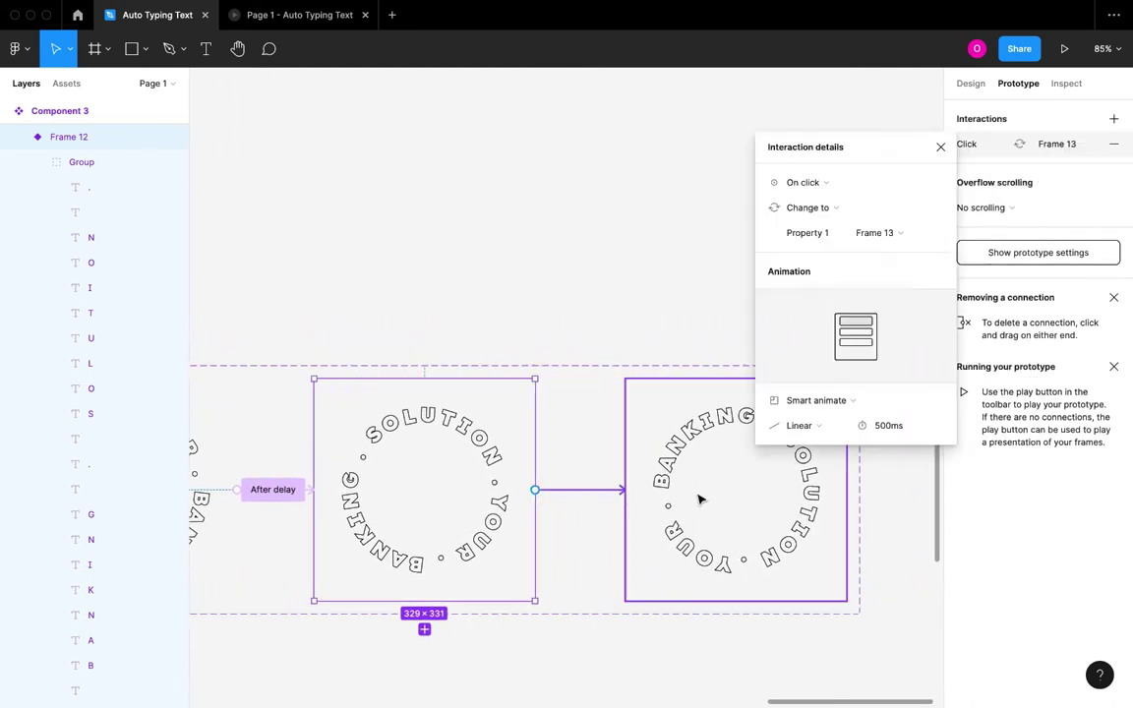
left_click(827, 185)
left_click(840, 382)
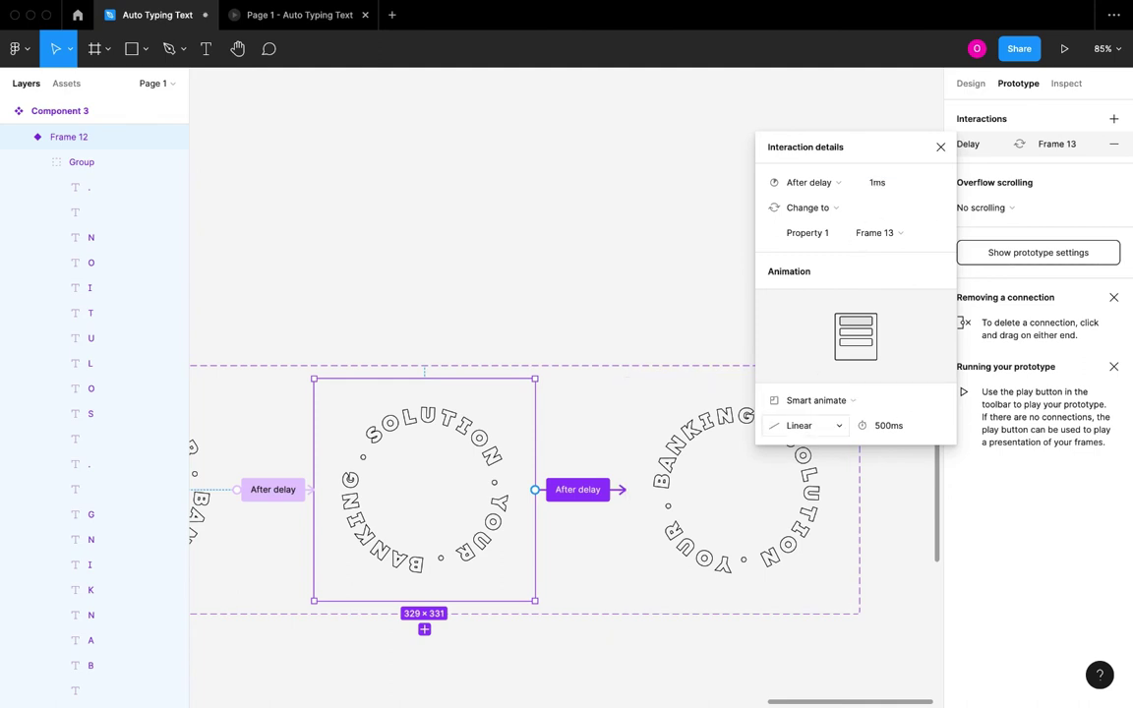
Draw a prototype connection from Frame 13 back to Frame 9
left_click(716, 468)
scroll(713, 474, "down", 2, "ctrl")
scroll(715, 477, "left", 3)
scroll(716, 473, "down", 5, "ctrl")
left_click_drag(820, 456, 393, 461)
Set Frame 13's return to Frame 9 to fire After delay with an Instant animation
left_click(822, 185)
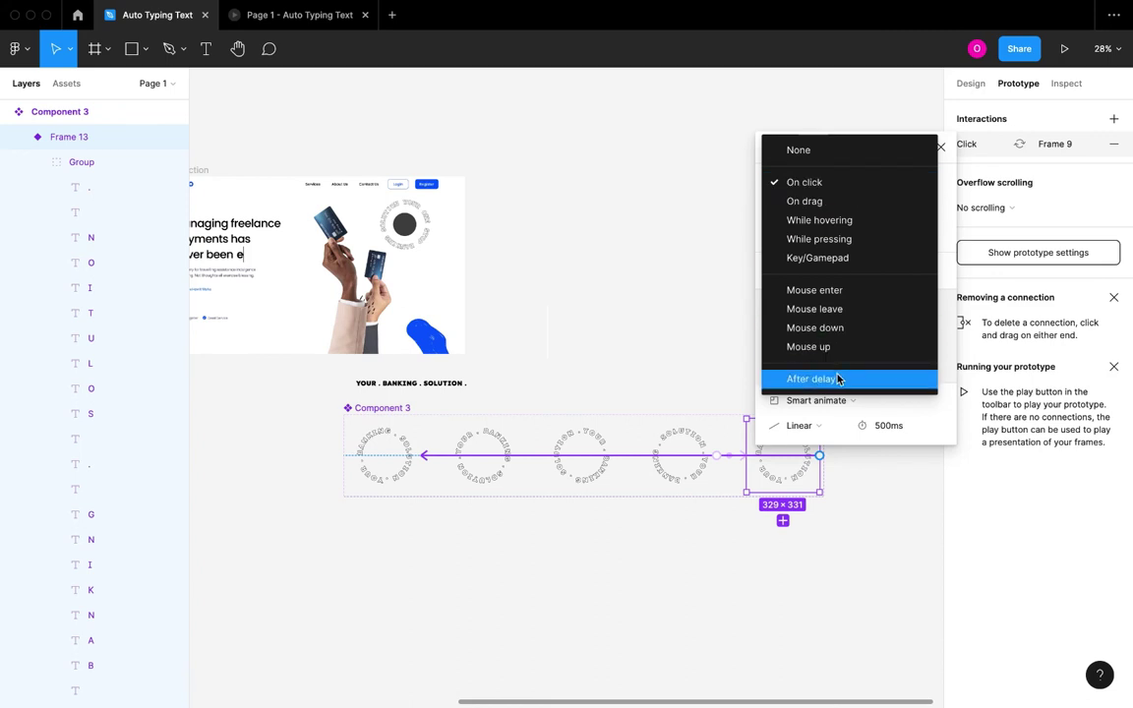
left_click(837, 380)
left_click(839, 403)
left_click(817, 366)
Review Frame 12's interaction details, then close them
left_click(698, 436)
left_click(737, 458)
left_click(715, 404)
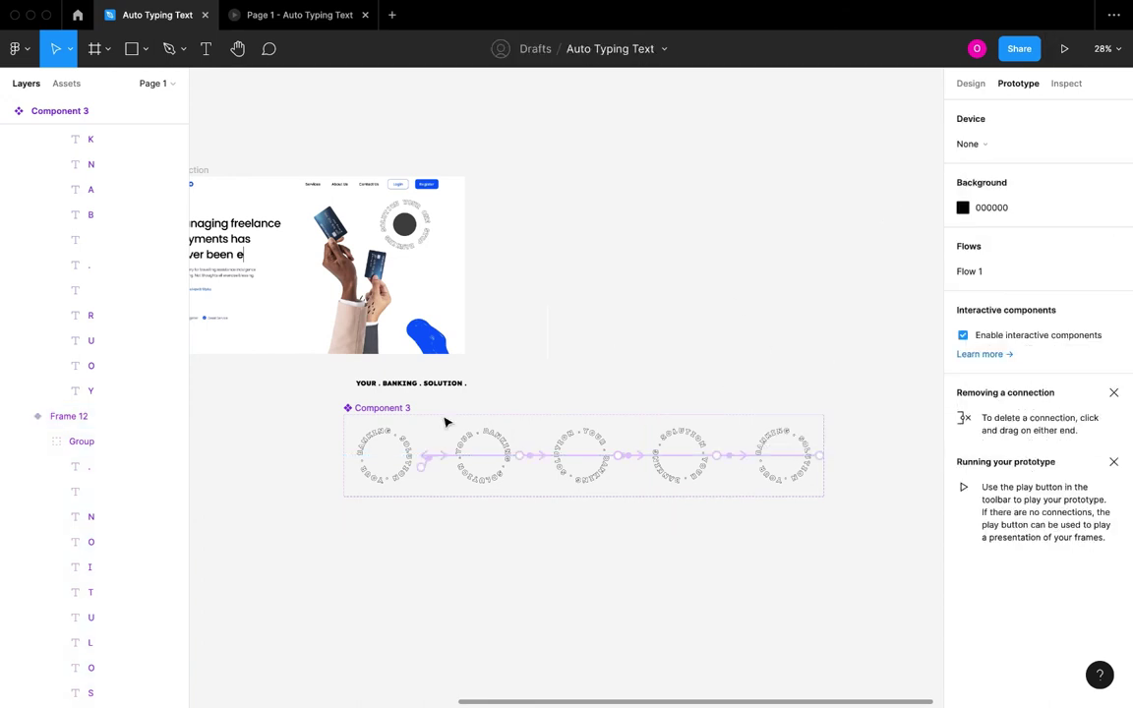
scroll(423, 413, "up", 5)
scroll(417, 413, "up", 5)
Move the old text ring, Group 685, out of the PAYO Header Section
left_click(696, 240)
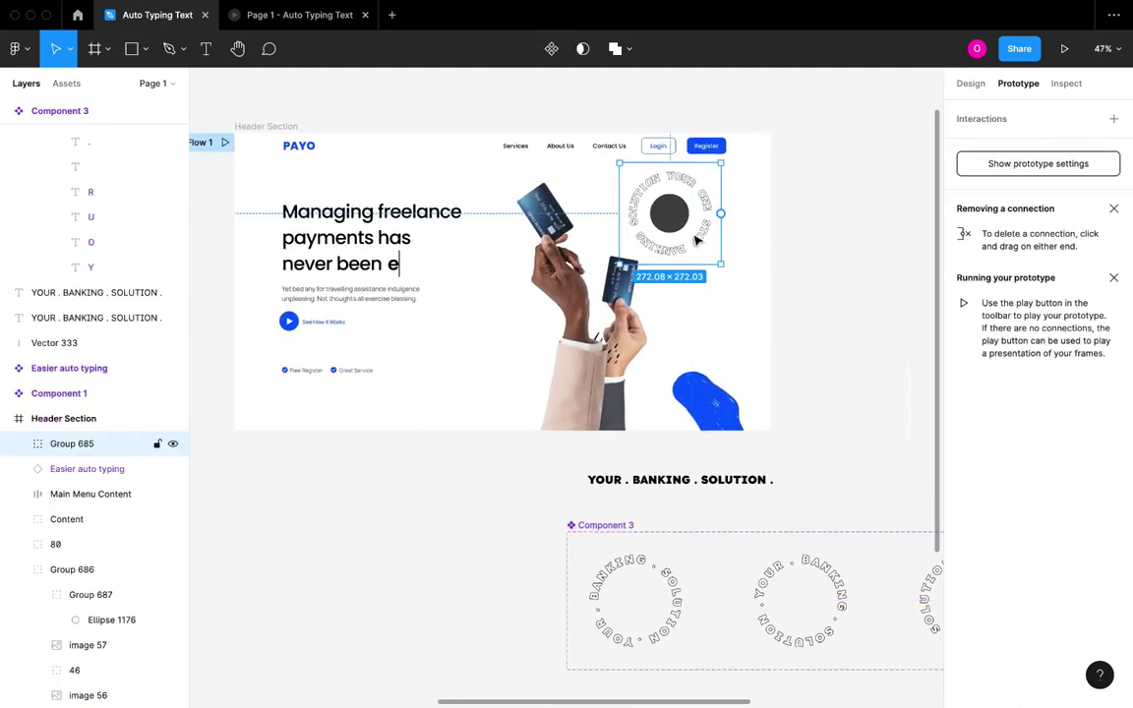
scroll(736, 240, "right", 2)
left_click_drag(655, 240, 835, 243)
Place a copy of the Frame 9 ring variant over the header's dark circle
left_click(581, 569)
left_click_drag(618, 576, 665, 239)
left_click(740, 258)
left_click(243, 125)
left_click(1064, 48)
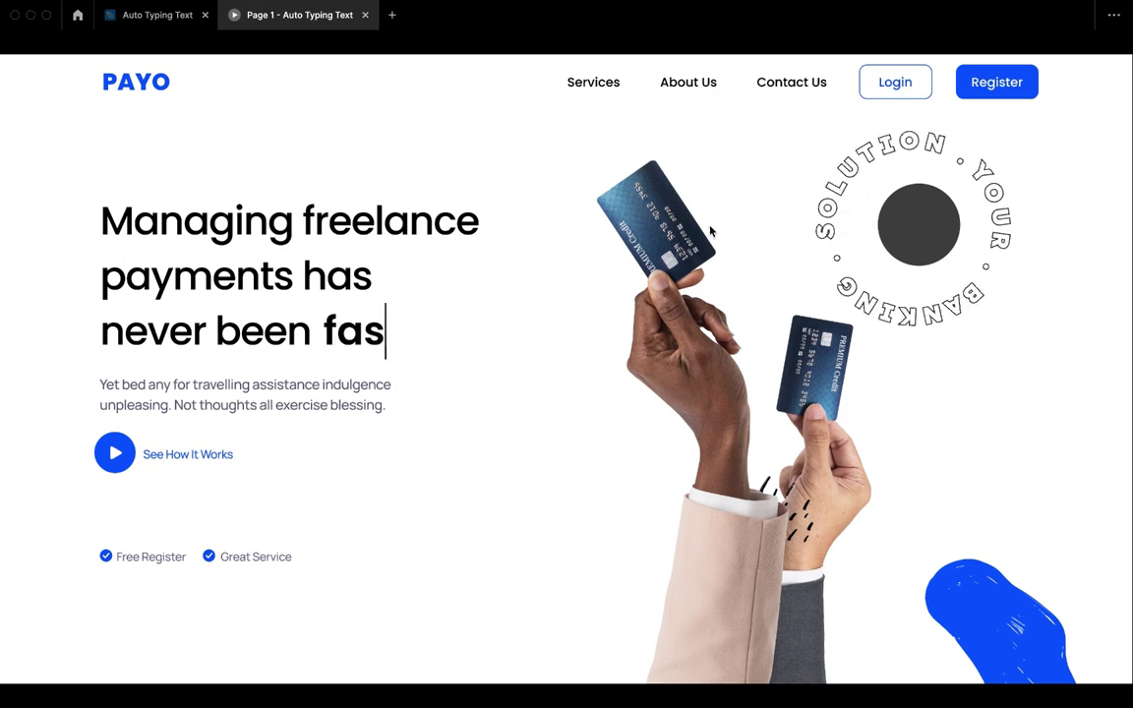
left_click(157, 16)
Select all five ring variants and shrink them slightly from the corner handle
key("Return")
scroll(673, 586, "down", 3)
scroll(673, 586, "down", 3)
scroll(590, 581, "right", 3)
left_click(451, 547)
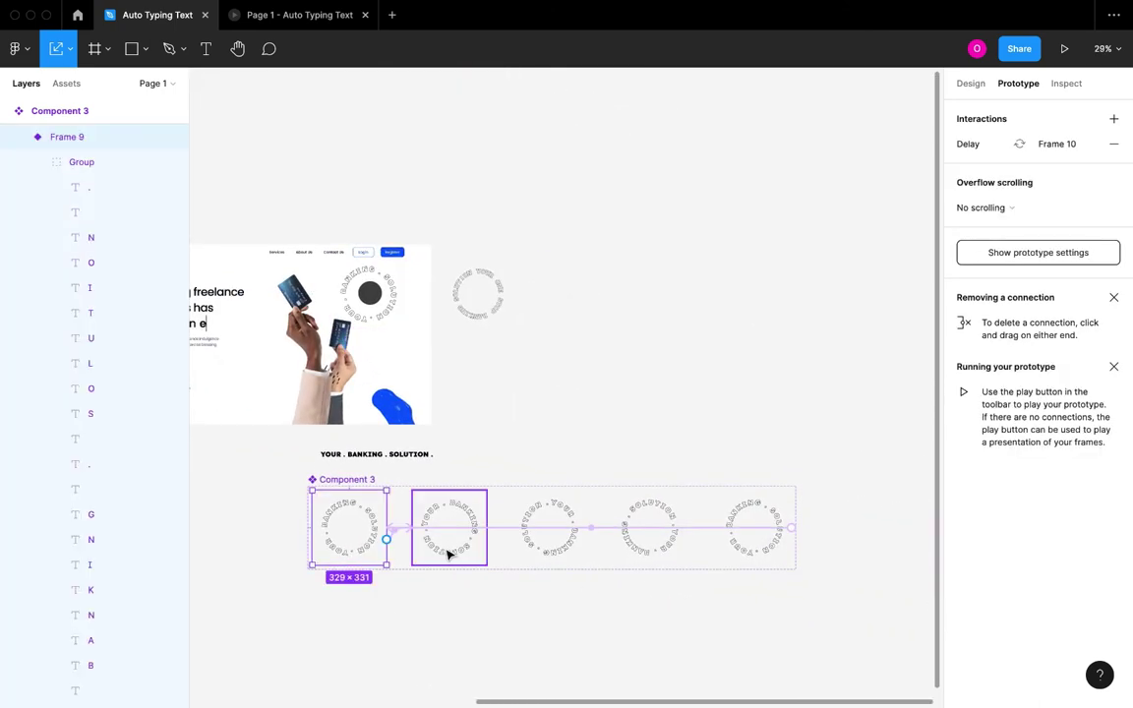
left_click(449, 553, "shift")
left_click(539, 544, "shift")
left_click(657, 558, "shift")
left_click(730, 557, "shift")
left_click_drag(784, 565, 727, 552)
Scale the Component 3 variant set down and tighten its bounds around the variants
left_click(344, 481)
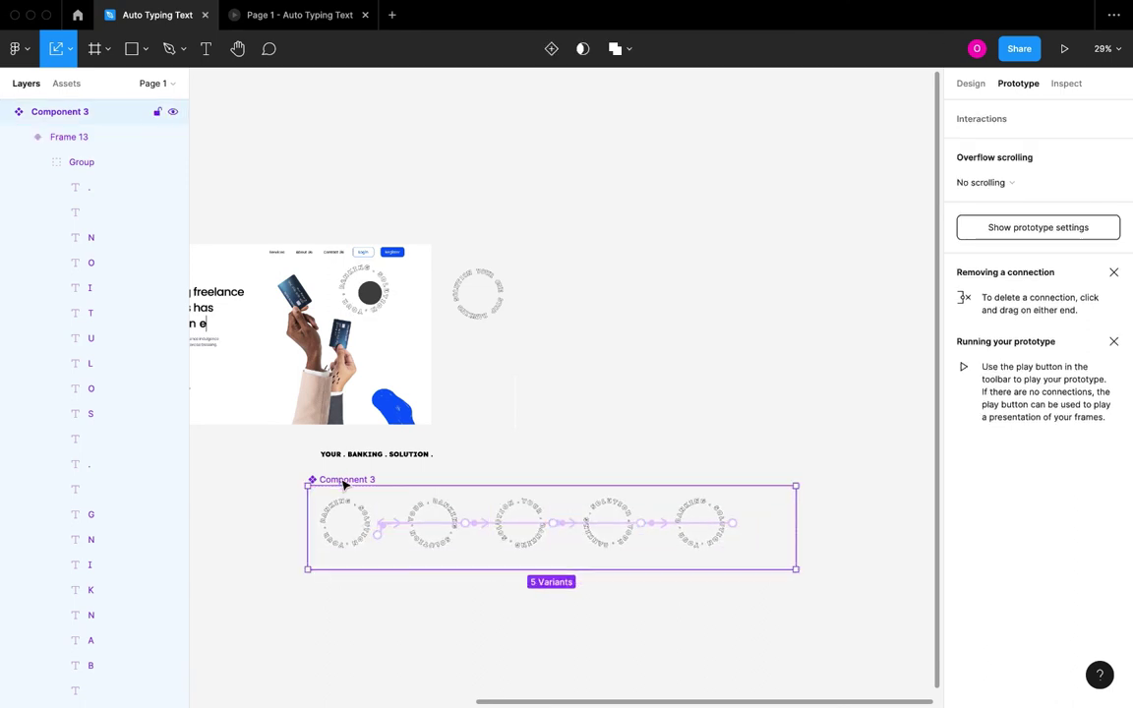
left_click_drag(757, 557, 751, 556)
scroll(501, 454, "up", 3)
scroll(500, 454, "left", 5)
left_click_drag(898, 633, 857, 626)
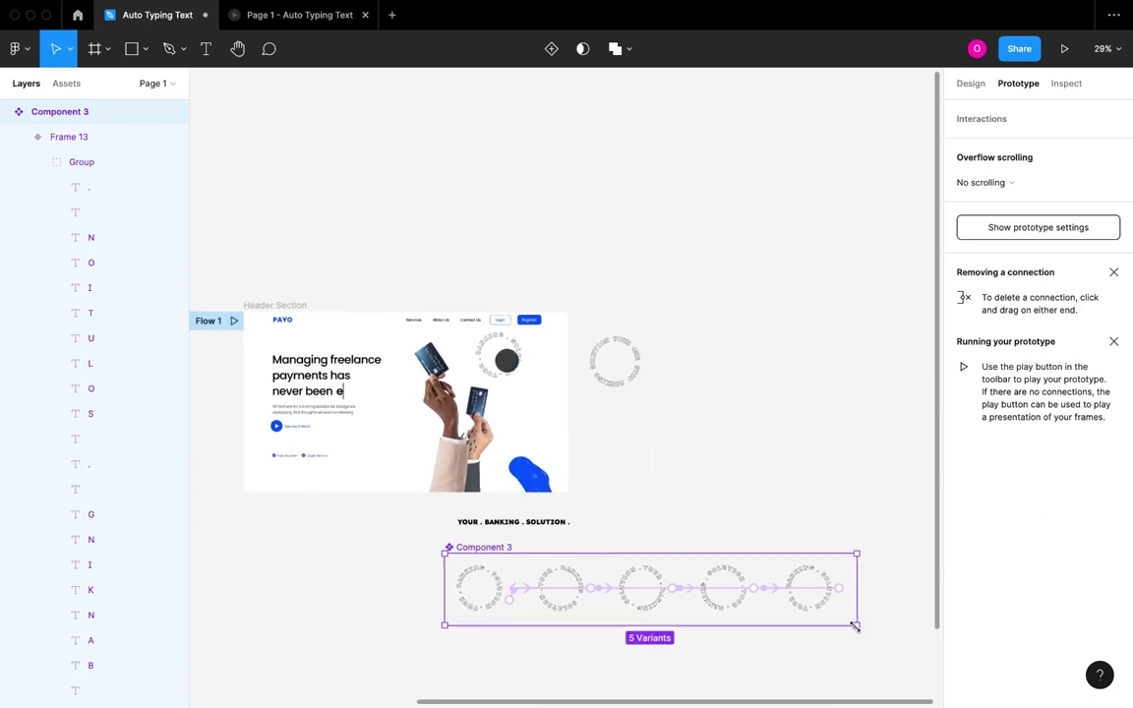
left_click(657, 481)
Recentre the header's ring instance on the dark circle and select the Header Section frame
scroll(521, 335, "up", 5)
left_click(531, 331)
left_click_drag(533, 331, 555, 348)
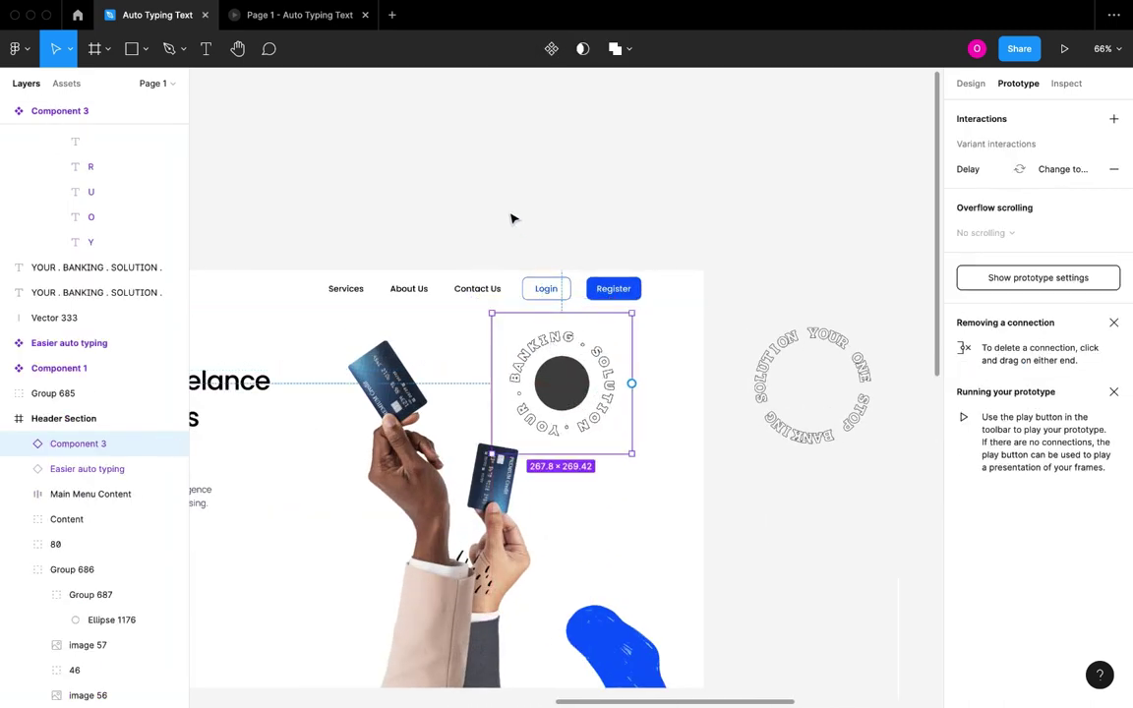
left_click(510, 218)
scroll(510, 218, "down", 5)
scroll(432, 229, "left", 2)
left_click(313, 233)
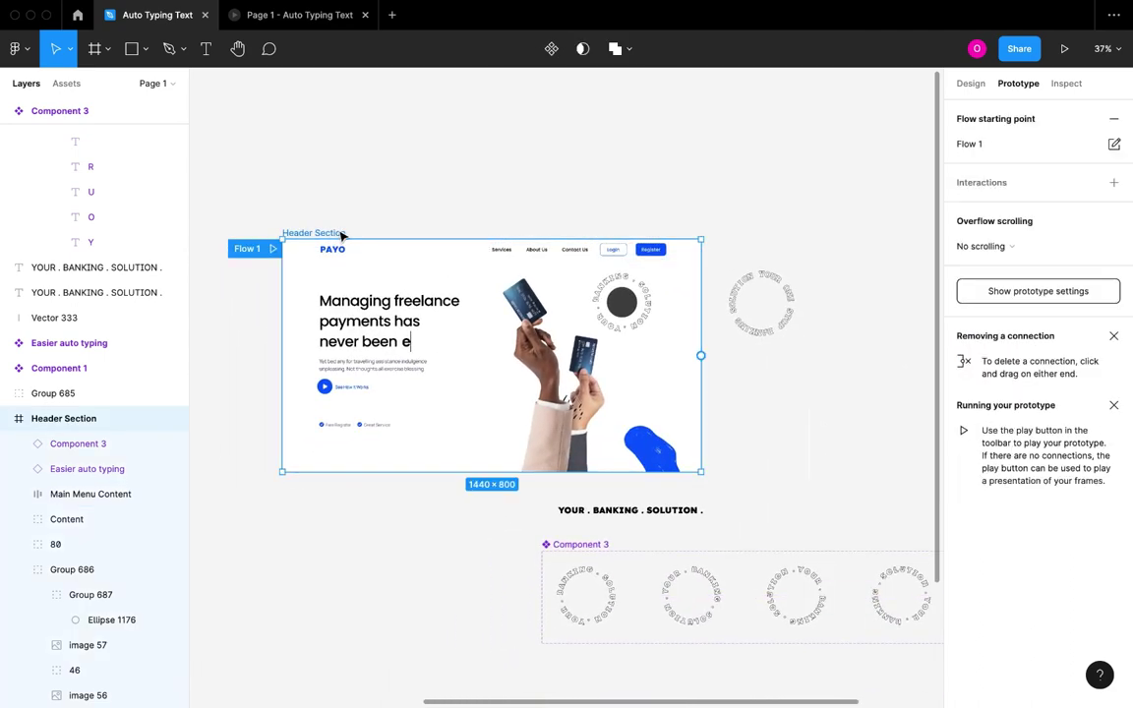
key("super+alt+Return")
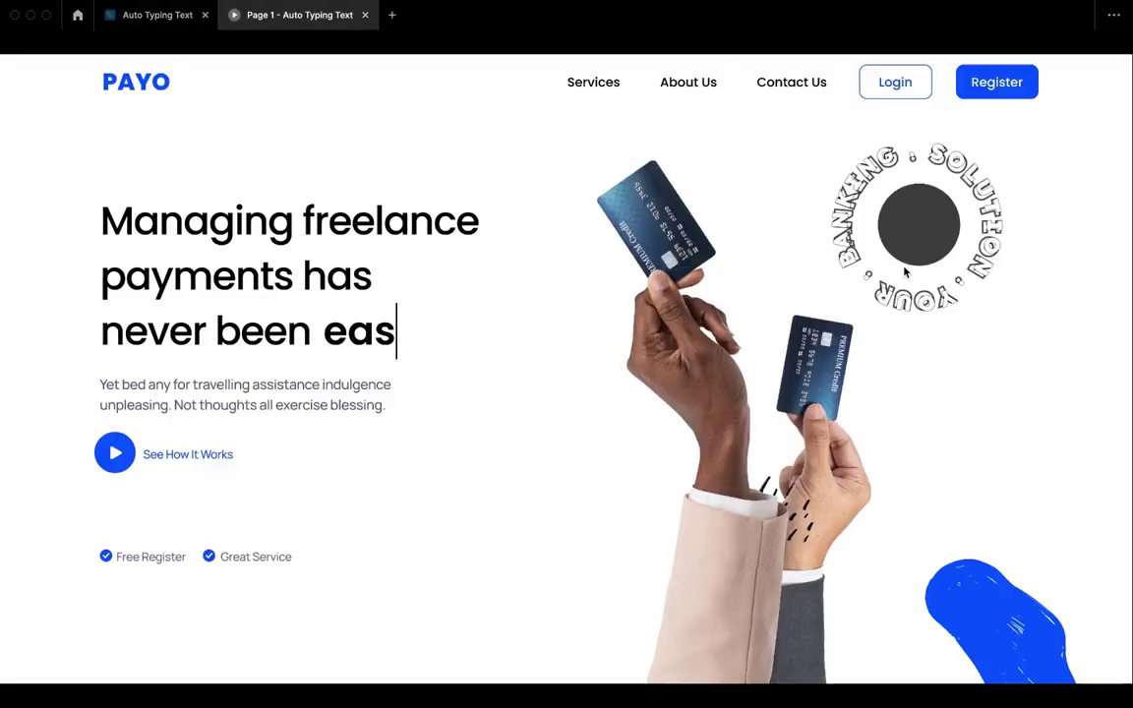